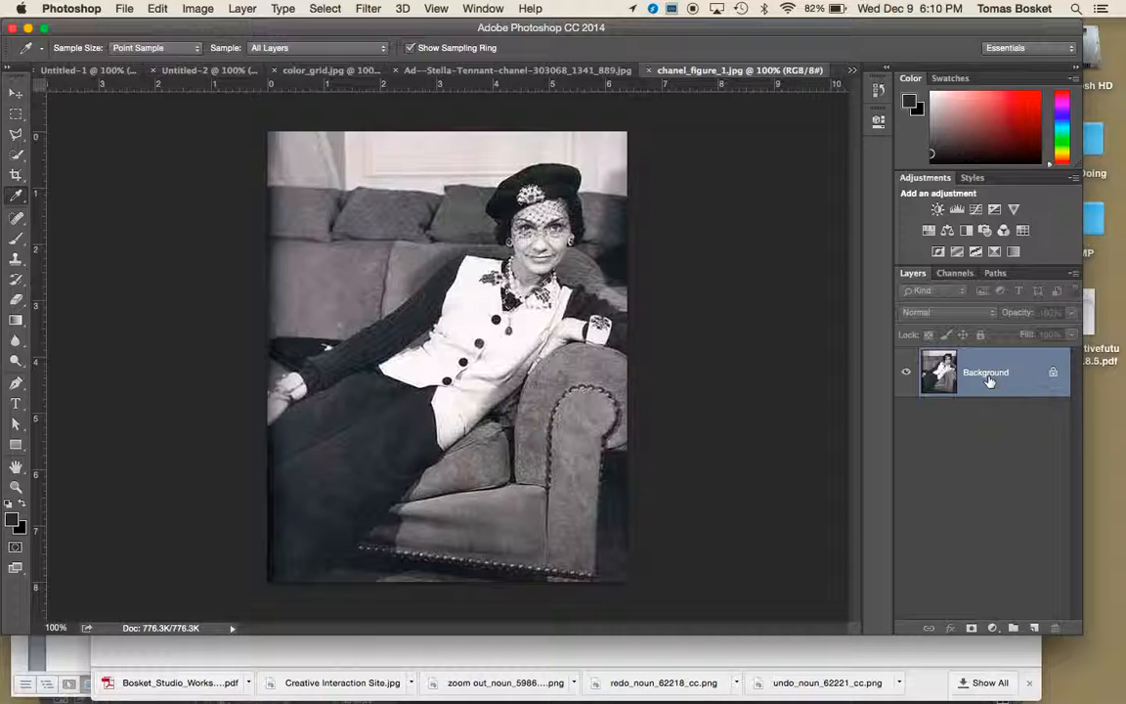
# Step: Add two empty layers, Layer 1 and Layer 2, above the Background photo
pyautogui.doubleClick(988, 378)
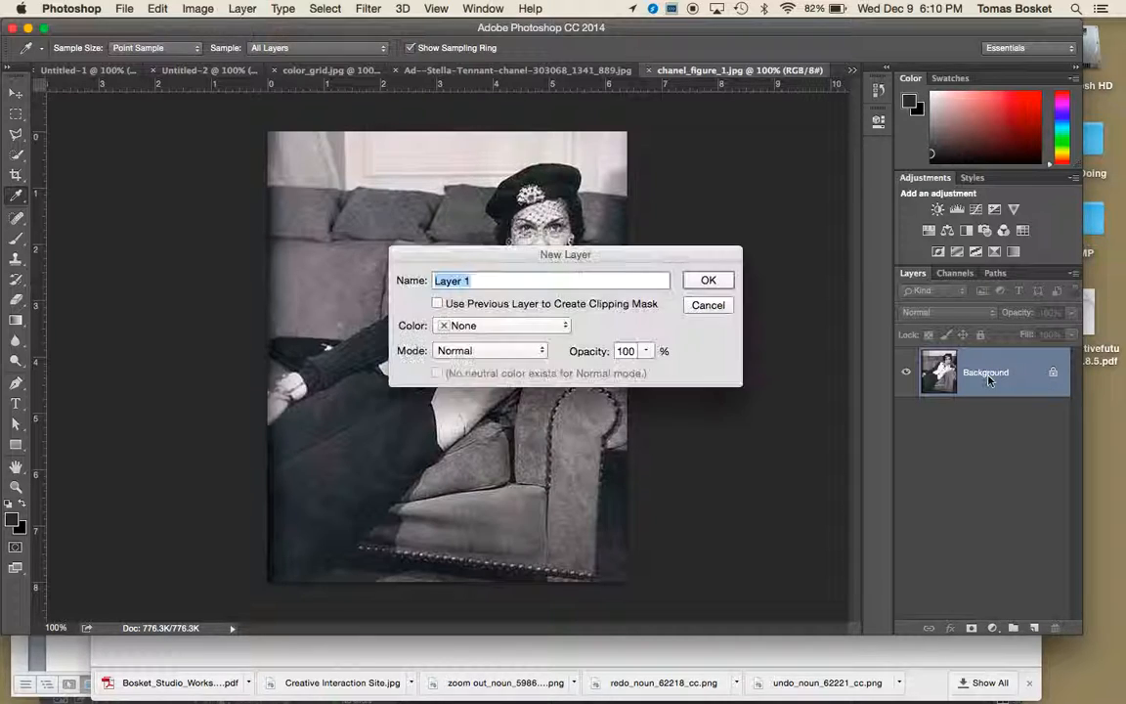
pyautogui.click(709, 282)
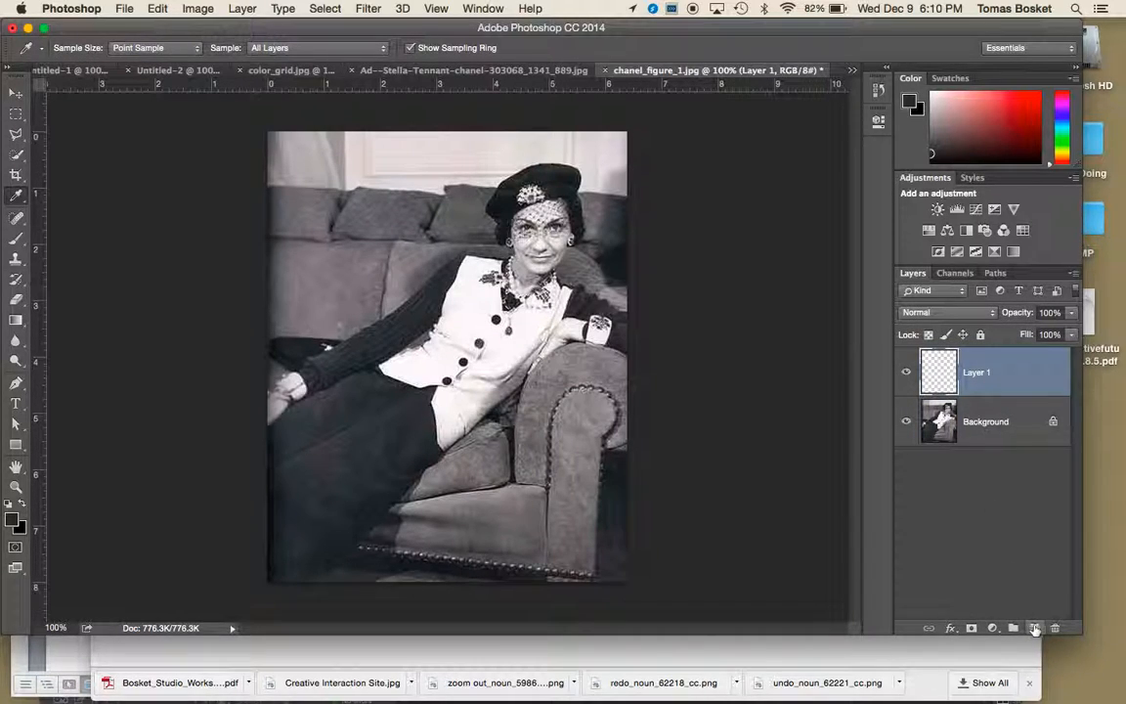
pyautogui.click(1034, 627)
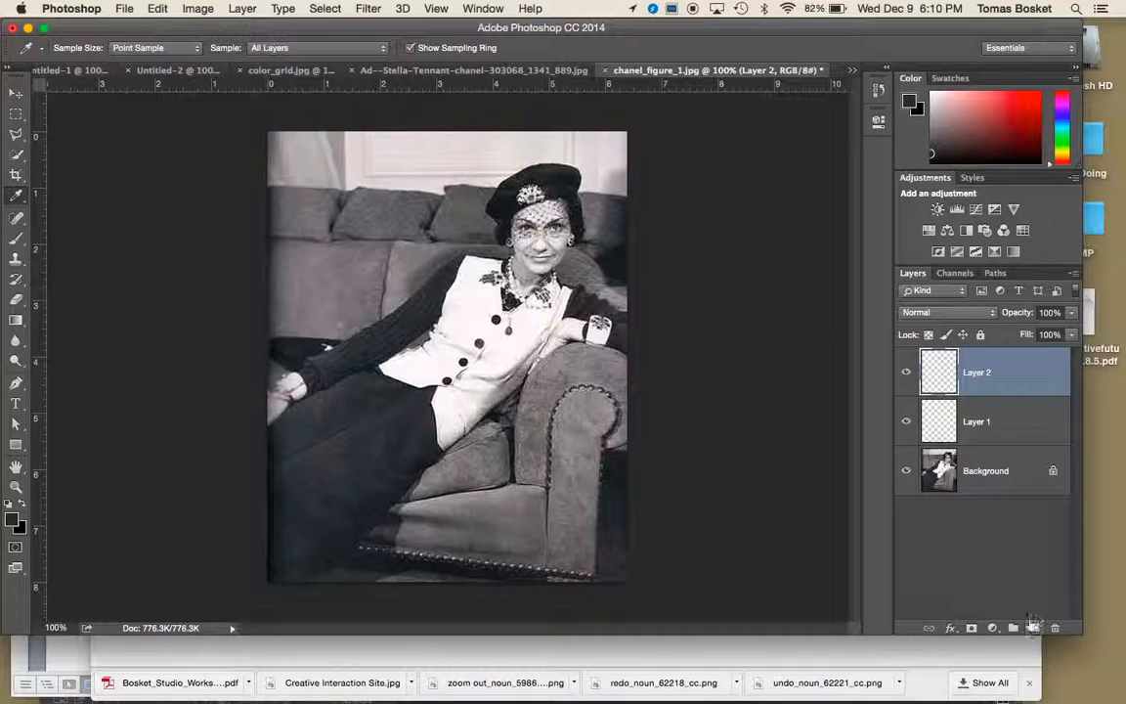
# Step: With Layer 1 active, select the woman's white vest using Color Range with fuzziness 18, sampling several of the vest's light tones
pyautogui.click(983, 434)
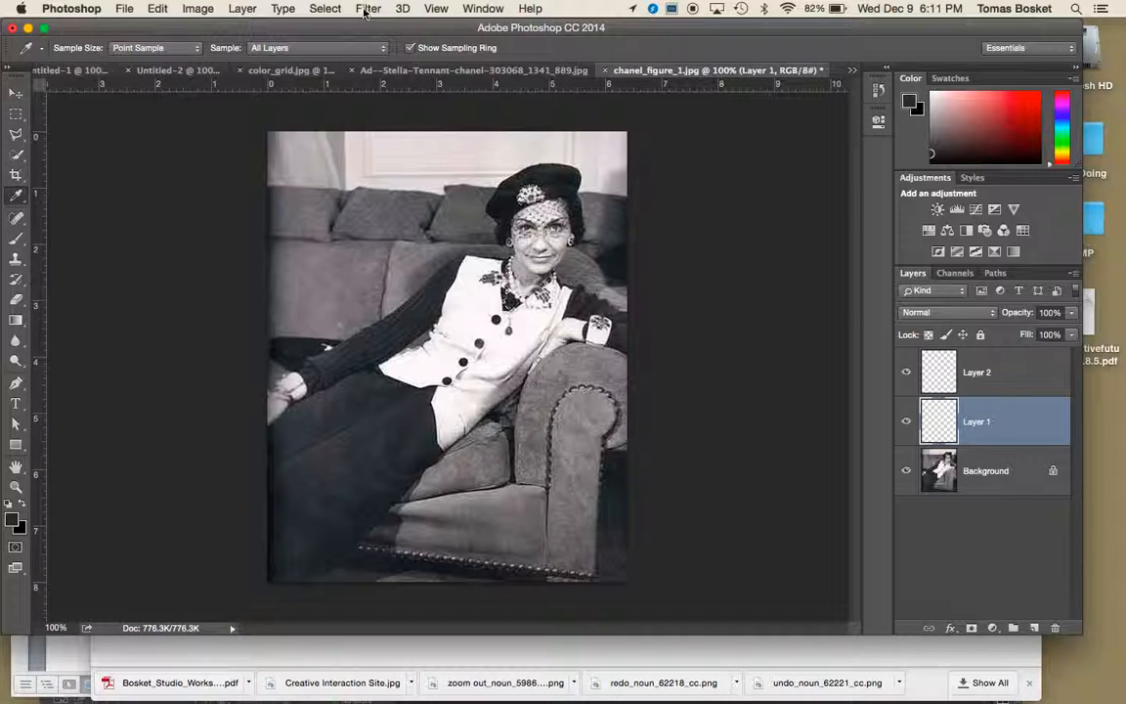
pyautogui.click(328, 9)
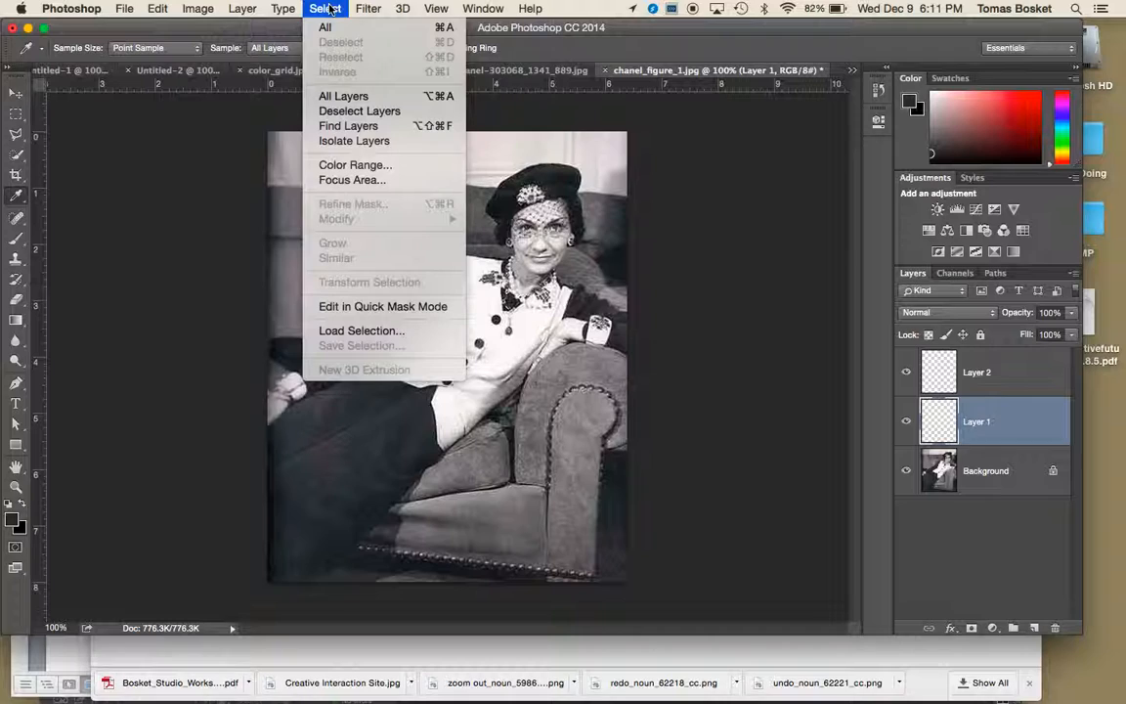
pyautogui.click(353, 166)
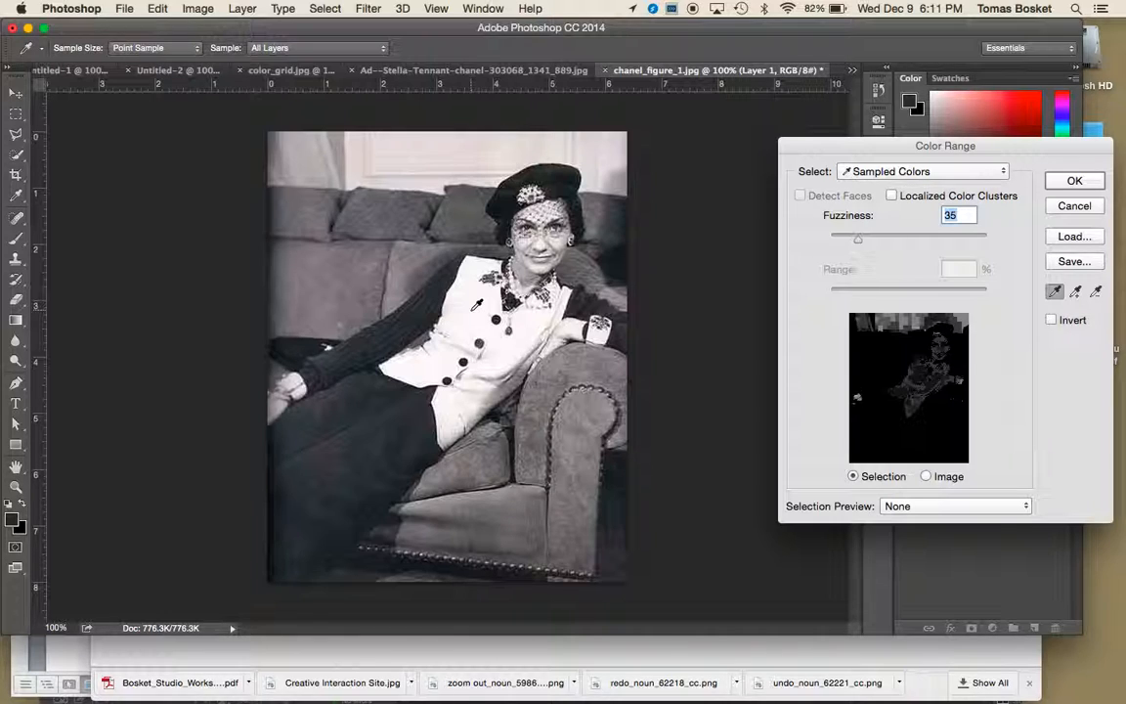
pyautogui.press('alt')
pyautogui.click(482, 314)
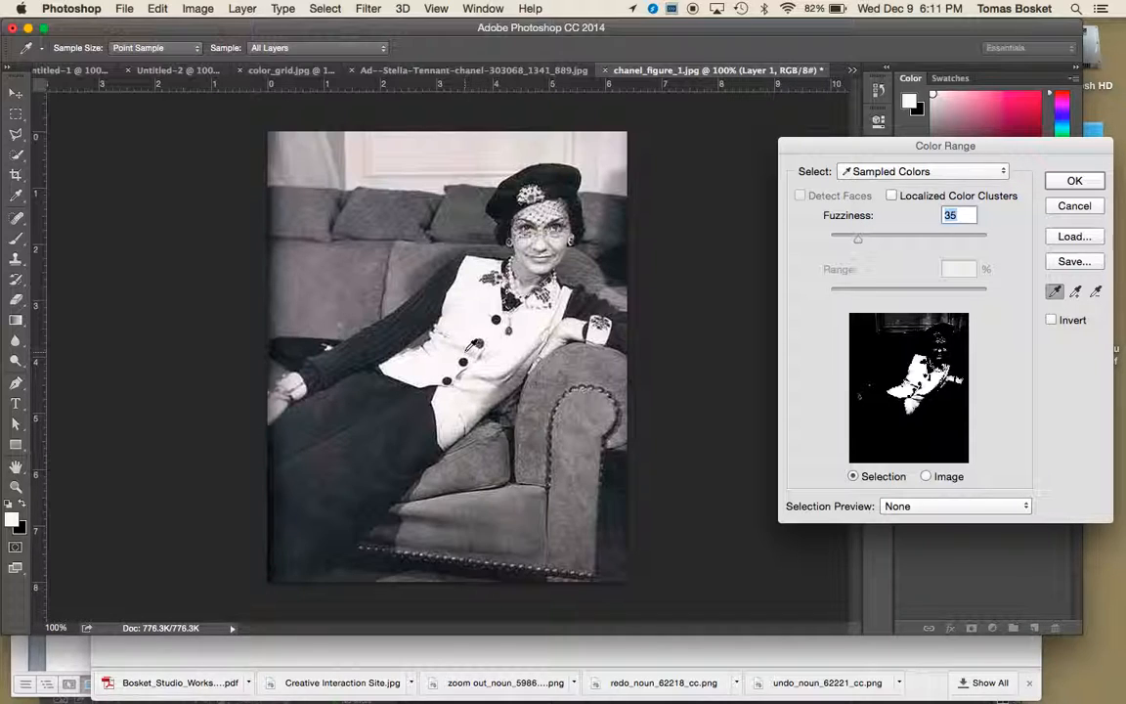
pyautogui.moveTo(858, 239)
pyautogui.mouseDown()
pyautogui.moveTo(892, 244)
pyautogui.moveTo(846, 255)
pyautogui.mouseUp()
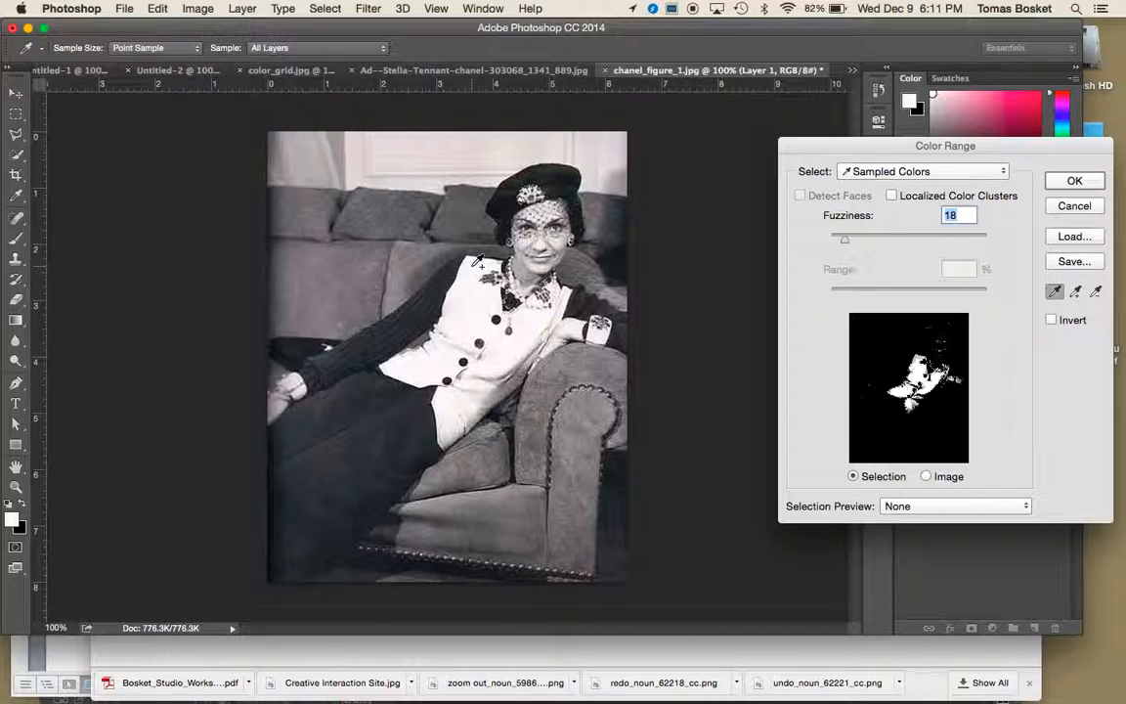
pyautogui.click(472, 270)
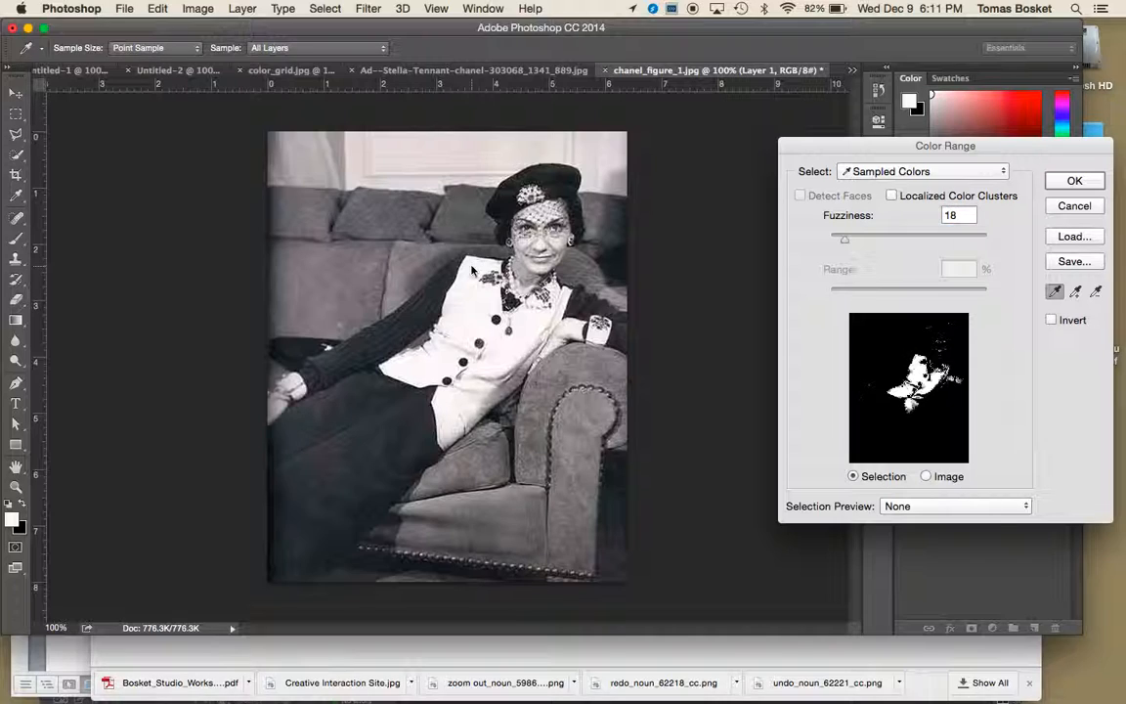
pyautogui.click(556, 328)
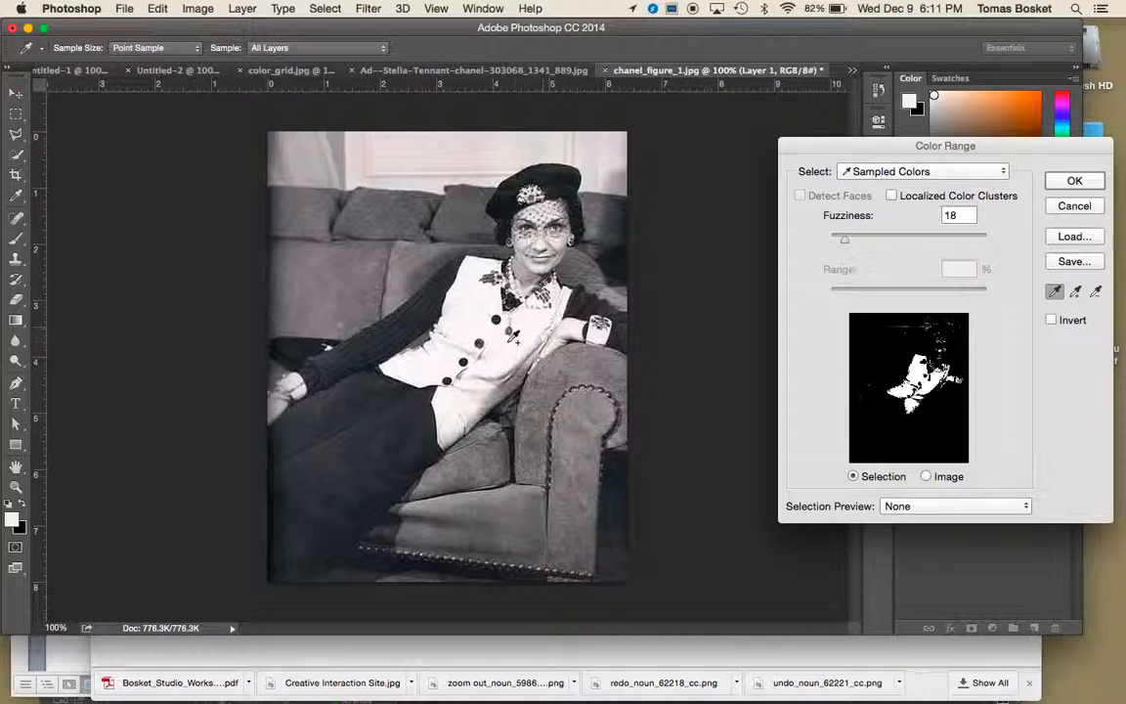
pyautogui.click(472, 393)
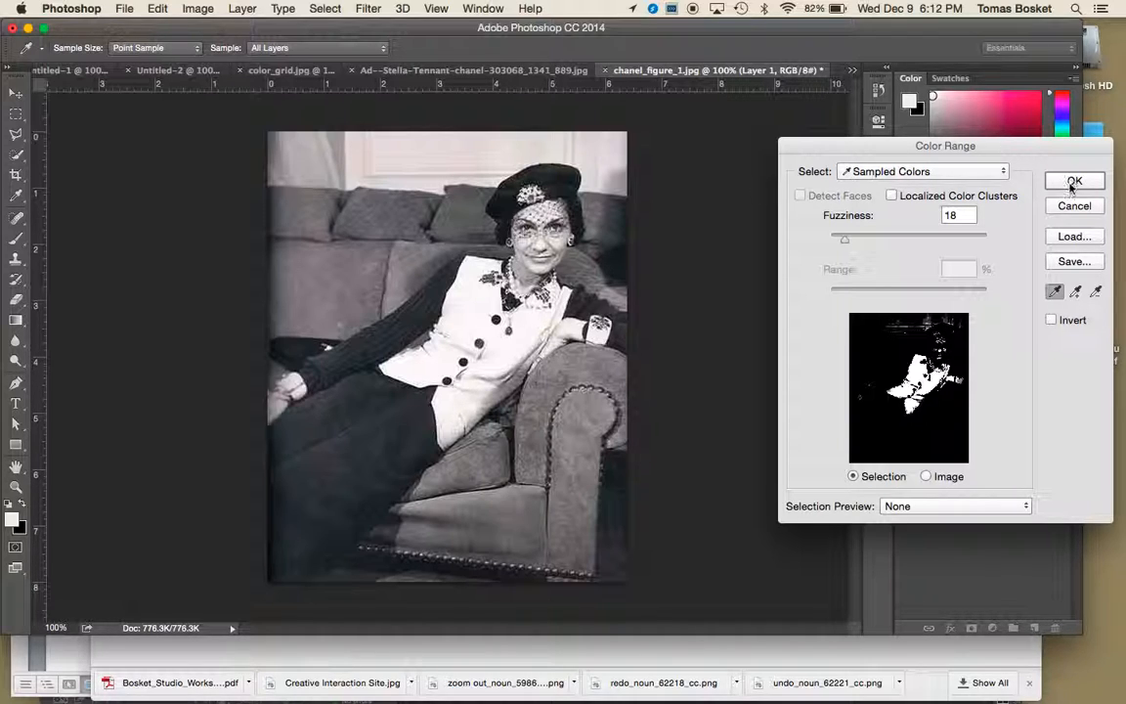
pyautogui.click(1070, 180)
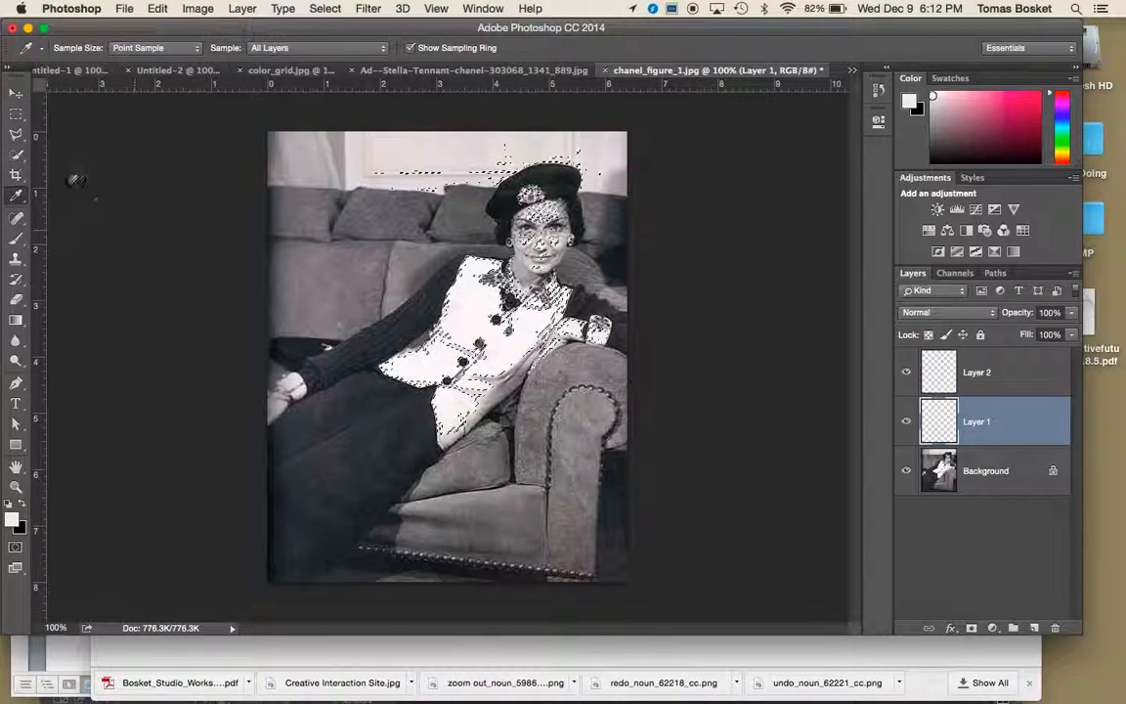
# Step: Refine the selection with the Lasso tool, adding missed vest areas and subtracting stray areas on the face, wrist and wall
pyautogui.click(17, 135)
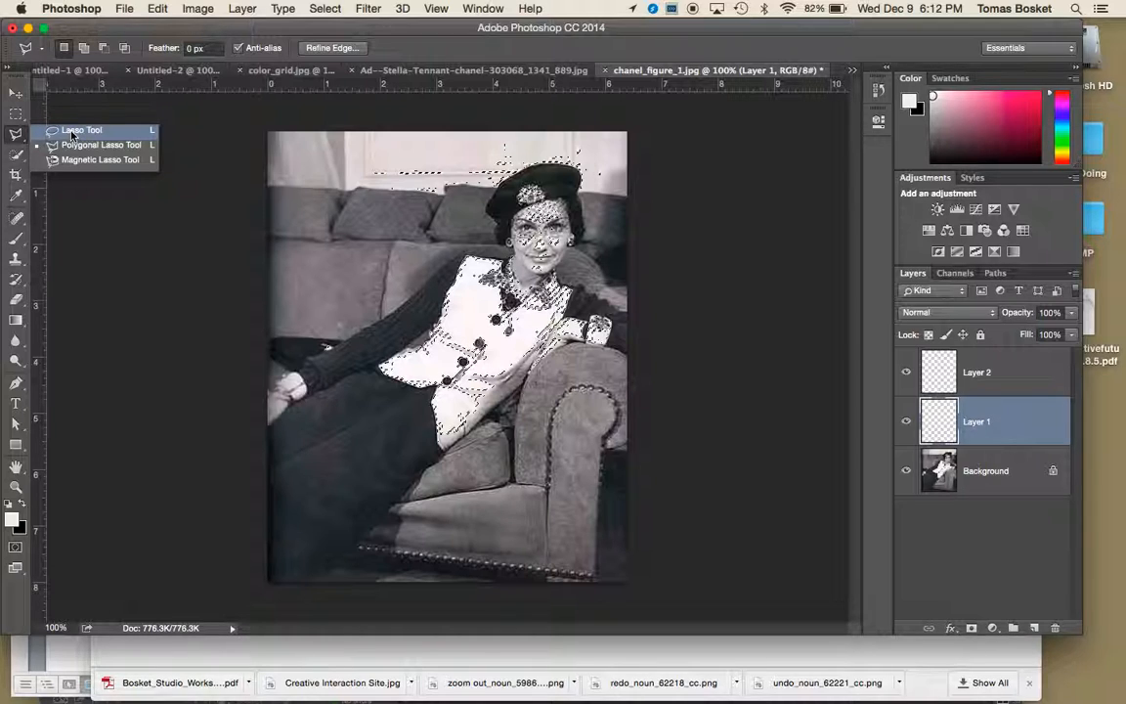
pyautogui.click(71, 135)
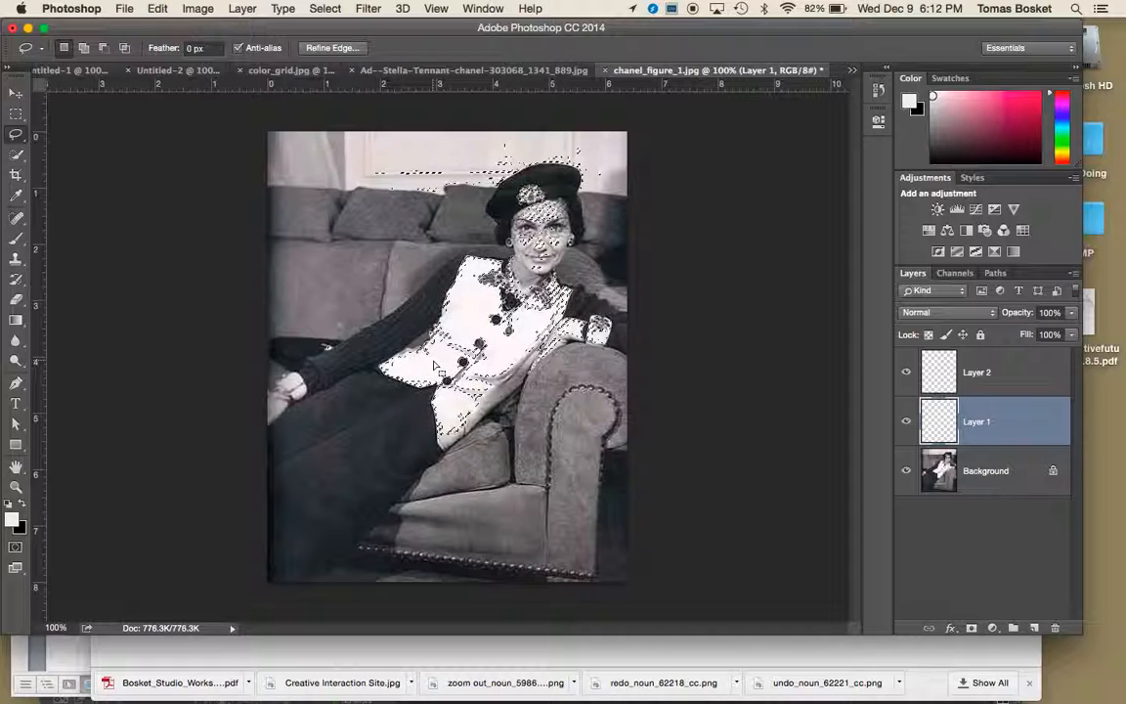
pyautogui.press('shift')
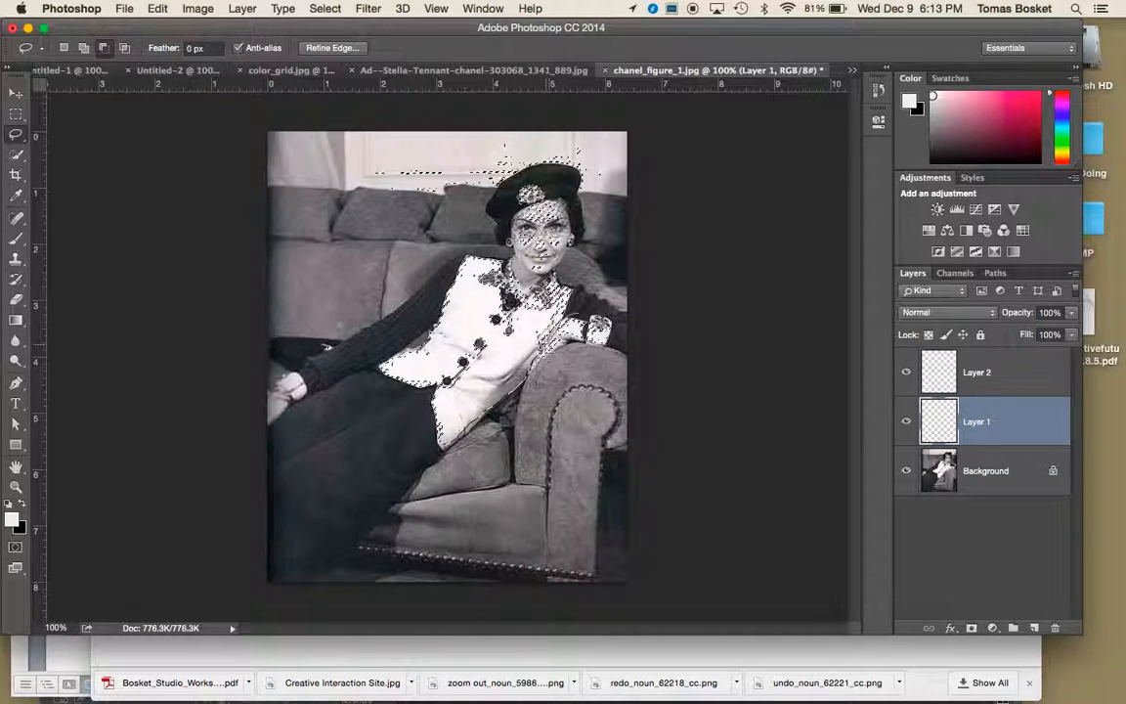
pyautogui.moveTo(618, 349)
pyautogui.mouseDown()
pyautogui.moveTo(618, 317)
pyautogui.moveTo(567, 353)
pyautogui.mouseUp()
pyautogui.moveTo(440, 193)
pyautogui.mouseDown()
pyautogui.moveTo(519, 264)
pyautogui.moveTo(615, 215)
pyautogui.moveTo(547, 132)
pyautogui.moveTo(381, 127)
pyautogui.moveTo(455, 215)
pyautogui.moveTo(430, 200)
pyautogui.mouseUp()
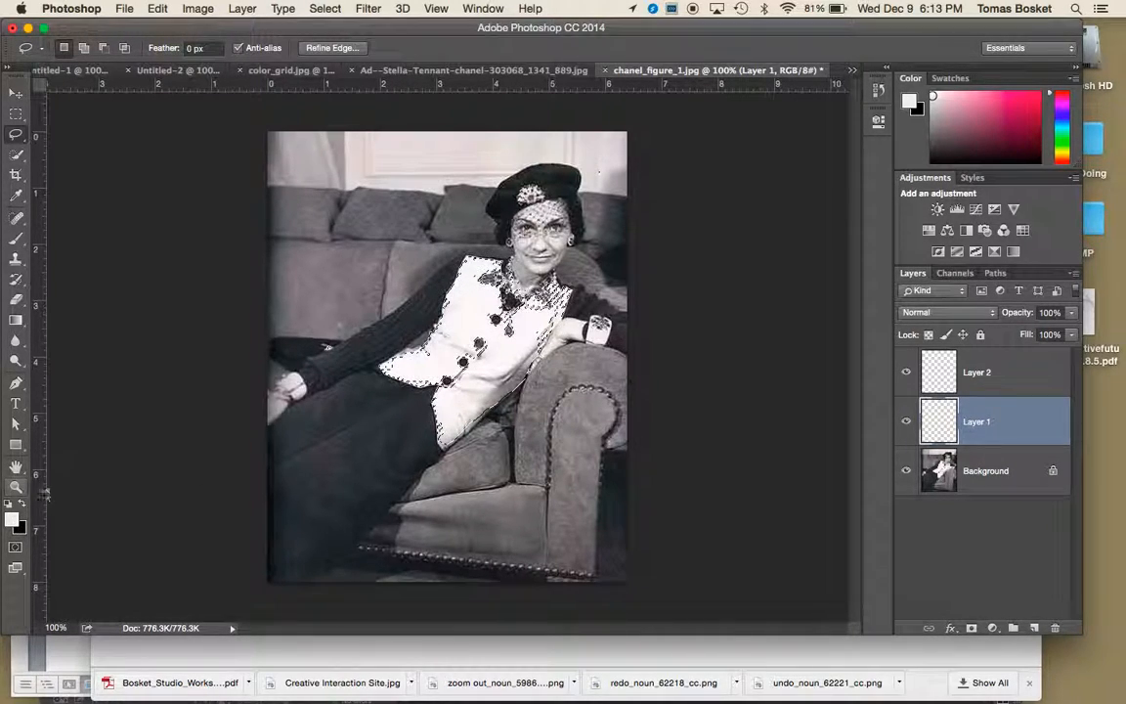
# Step: Set the foreground color to pink #ec5688
pyautogui.click(11, 520)
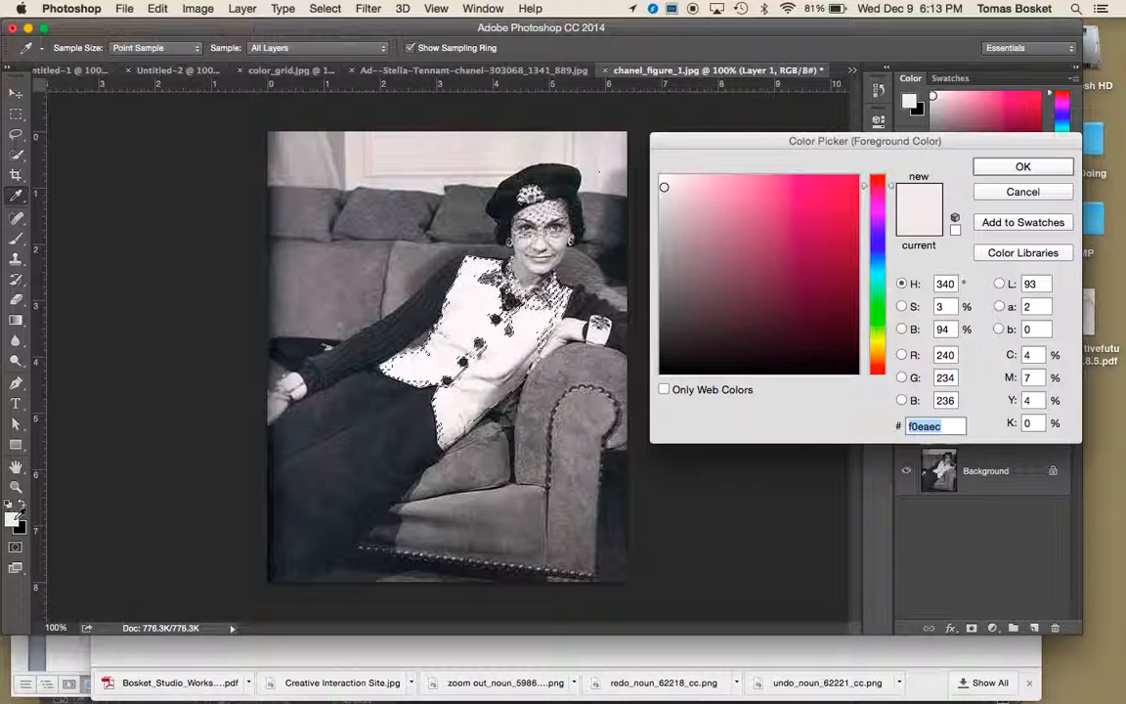
pyautogui.click(788, 186)
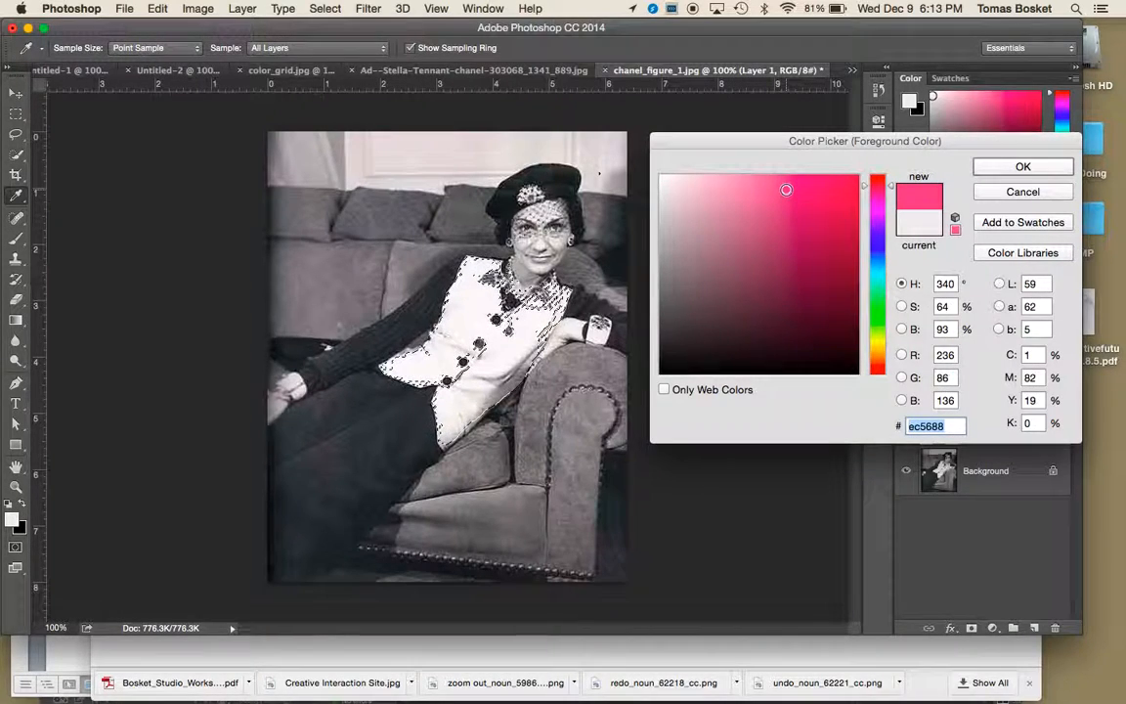
pyautogui.press('Return')
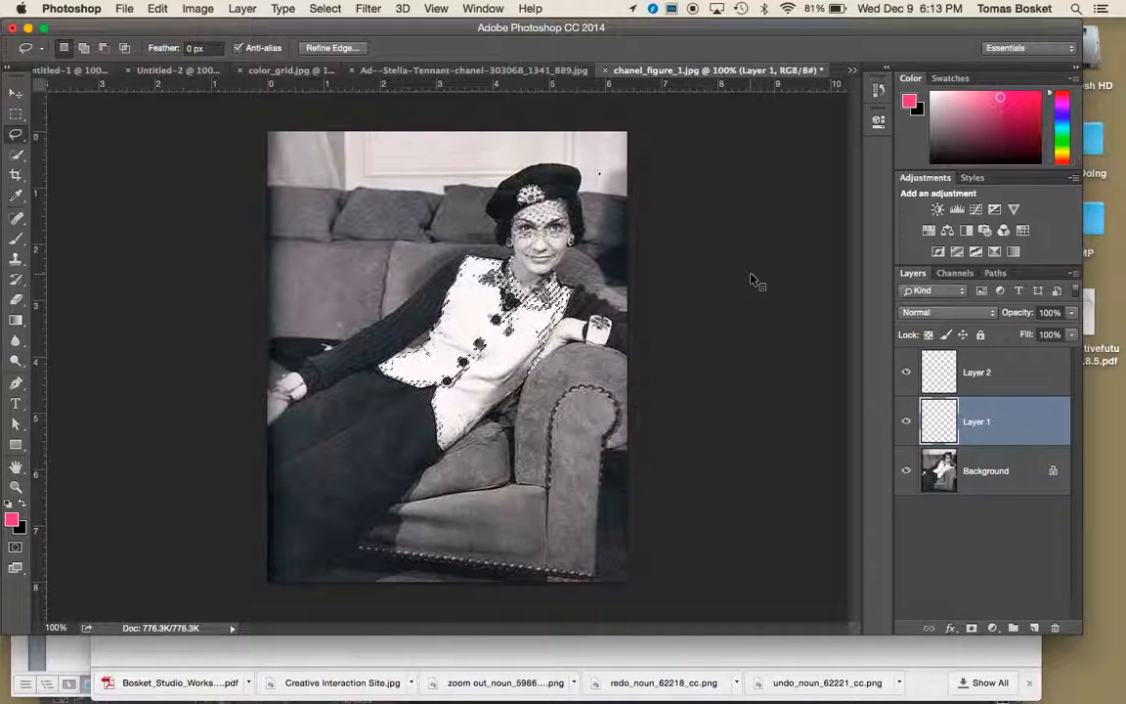
# Step: Fill the vest selection on Layer 1 with the pink foreground color, and undo that fill
pyautogui.hotkey('alt', 'BackSpace')
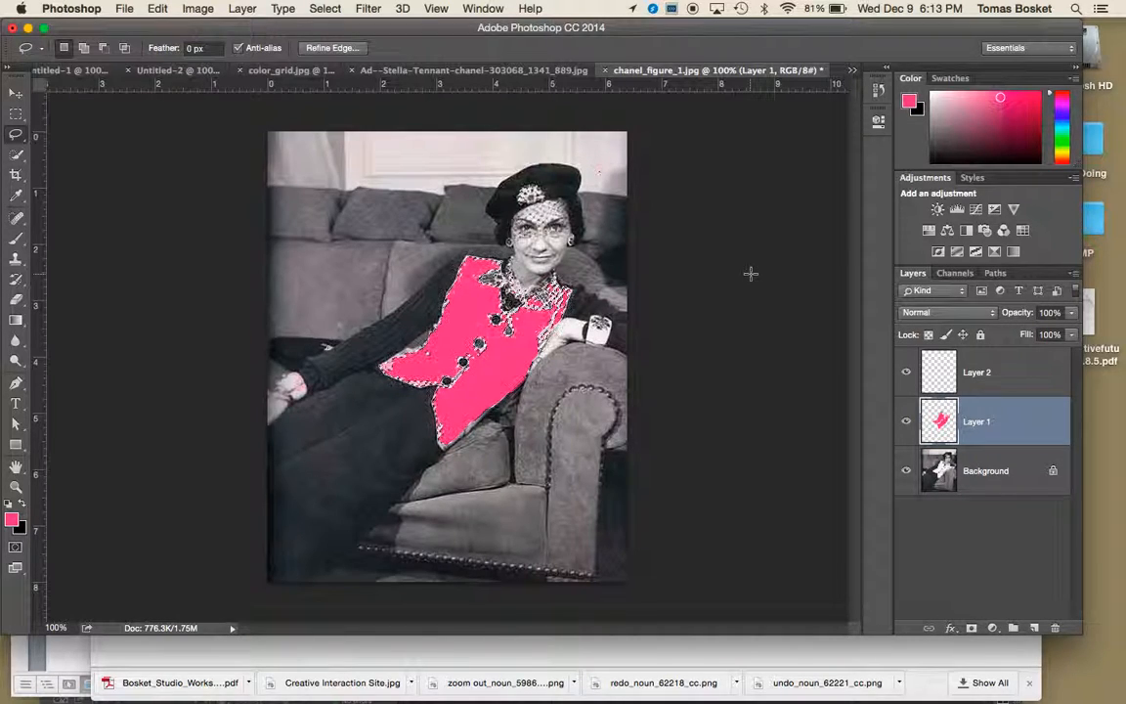
pyautogui.press('super+z')
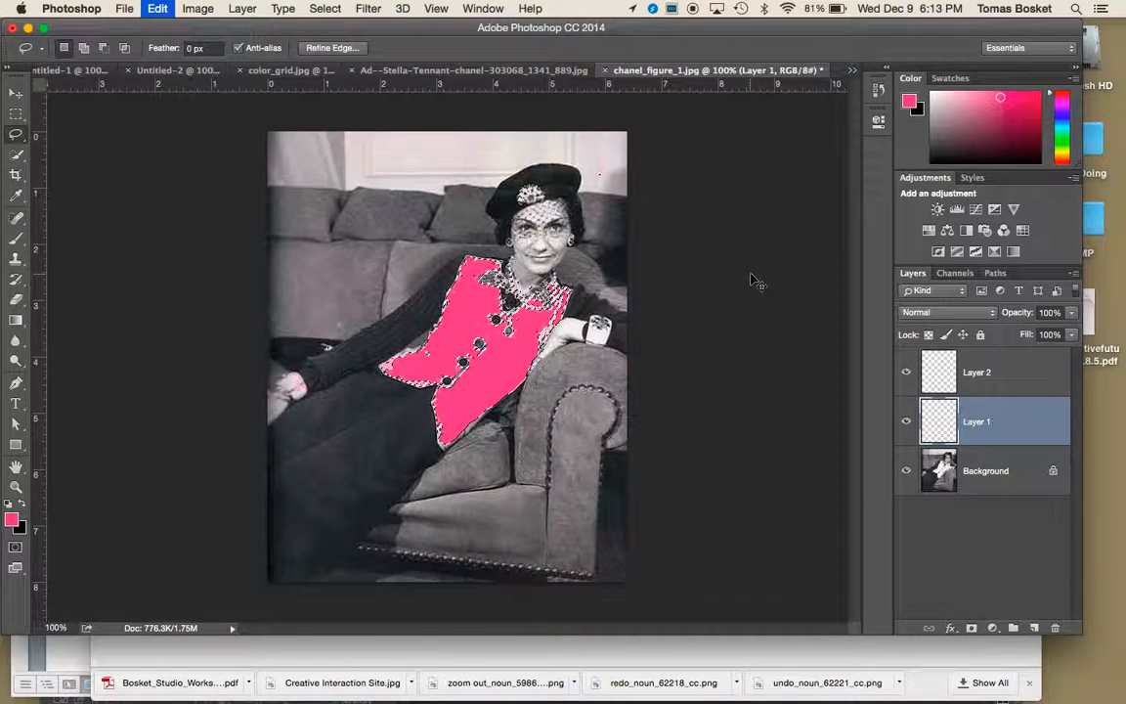
# Step: Try to fill the vest selection with Content-Aware contents in Normal mode at 100% opacity
pyautogui.click(158, 9)
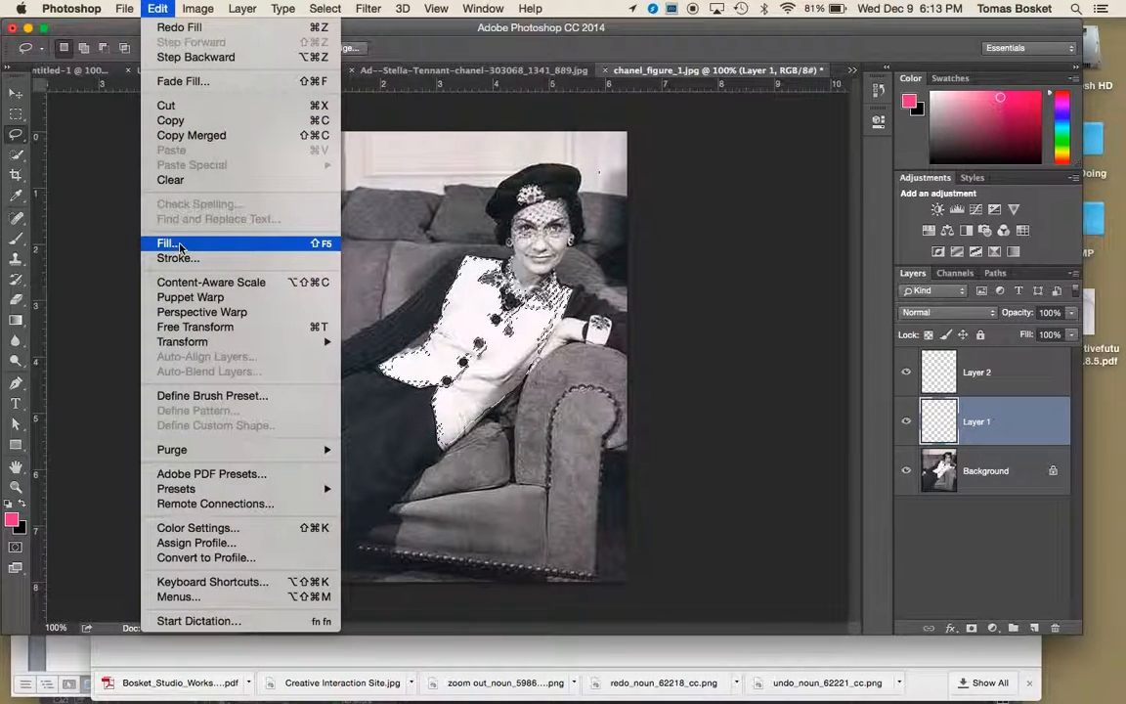
pyautogui.click(168, 243)
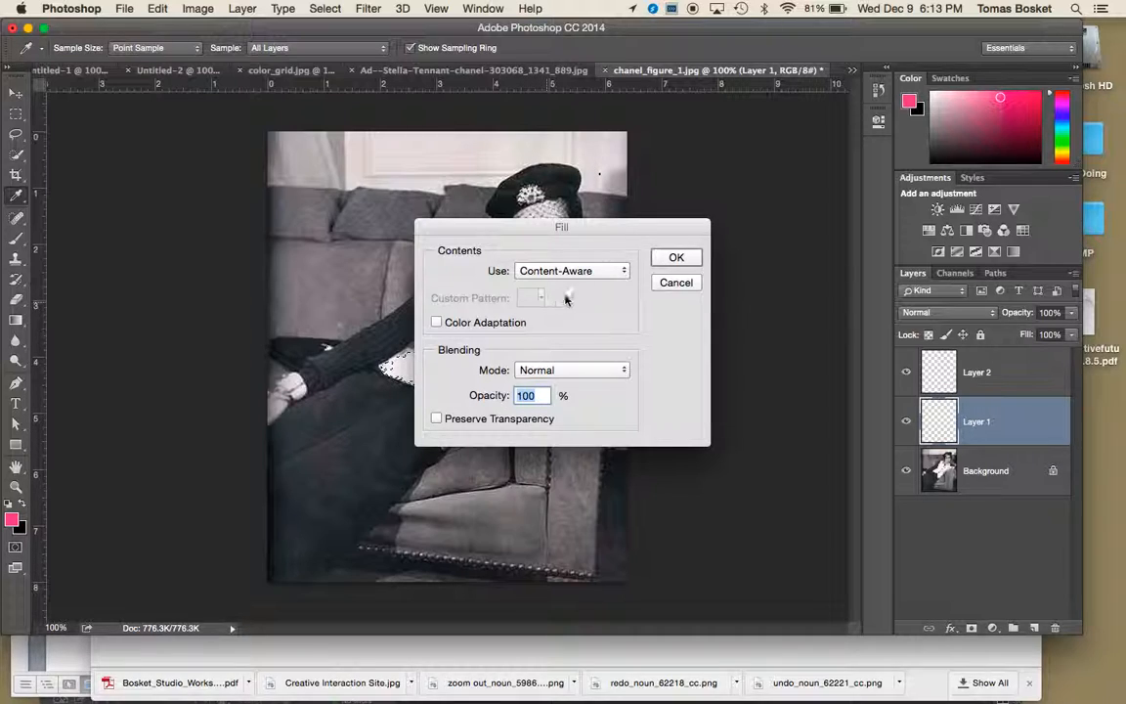
pyautogui.click(674, 258)
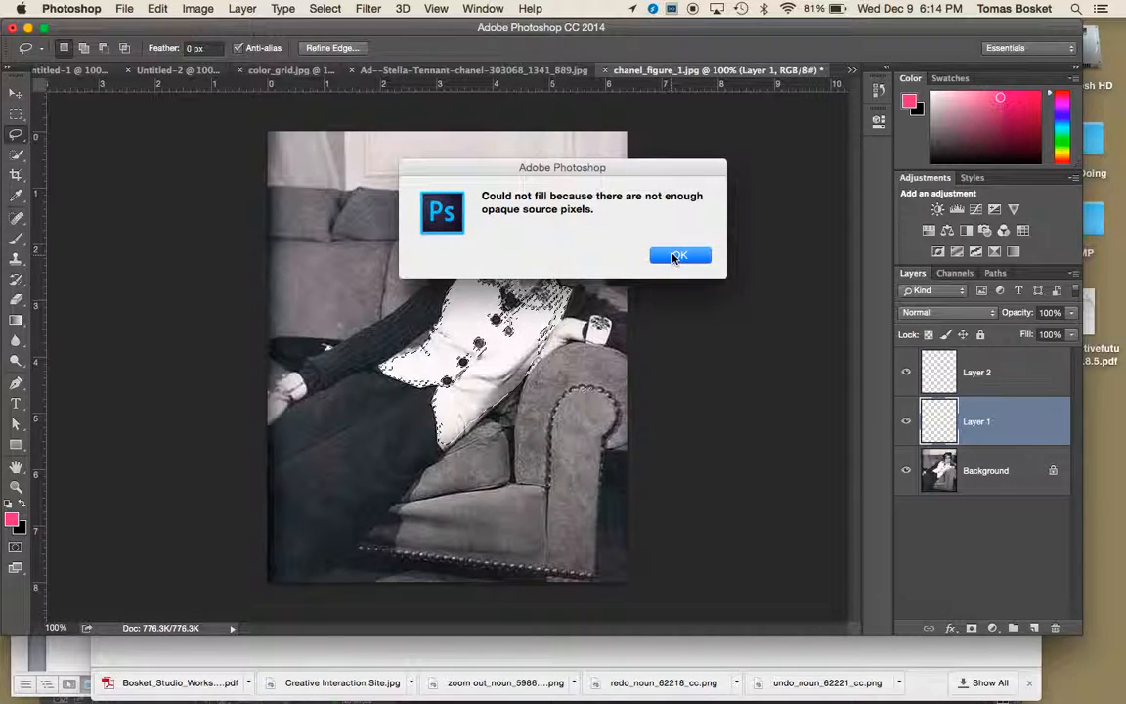
pyautogui.click(675, 257)
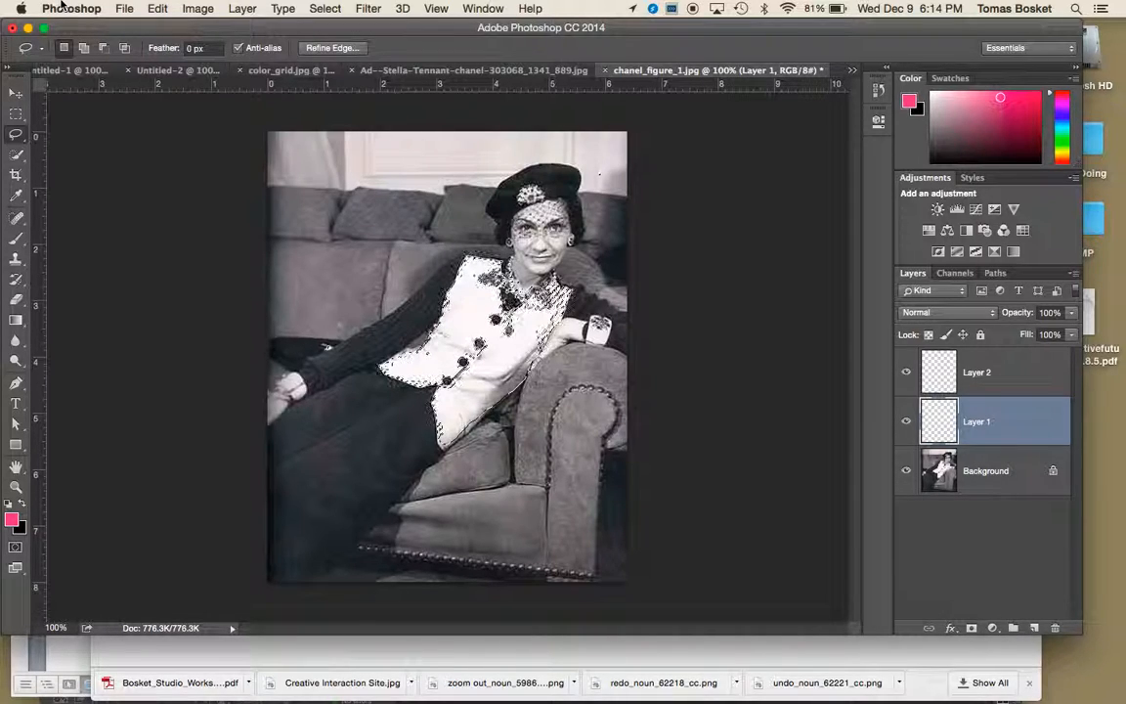
# Step: Fill the vest selection on Layer 1 with the pink foreground color using the Paint Bucket tool
pyautogui.click(21, 322)
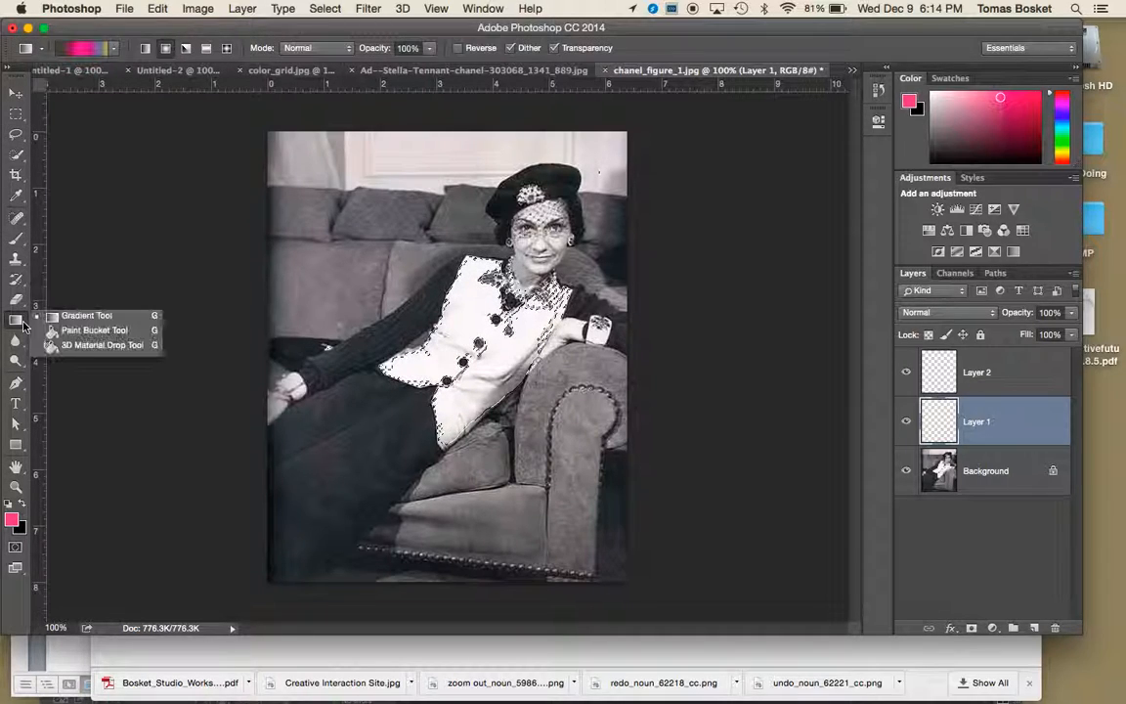
pyautogui.click(75, 332)
pyautogui.click(467, 335)
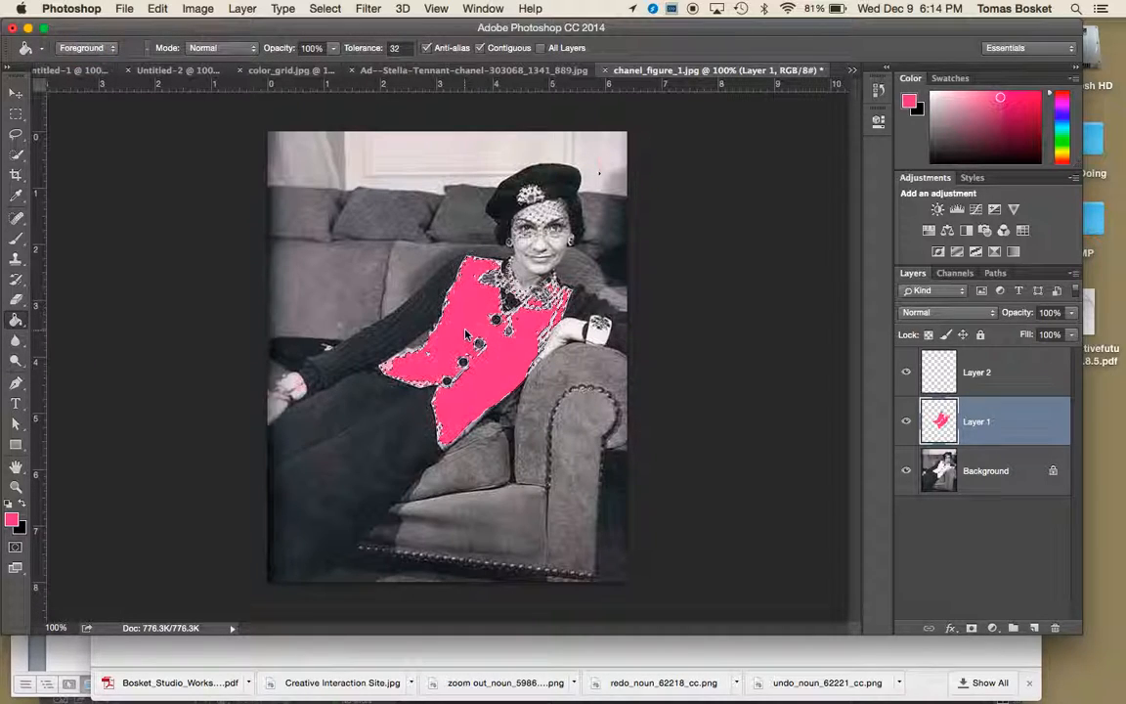
pyautogui.click(17, 321)
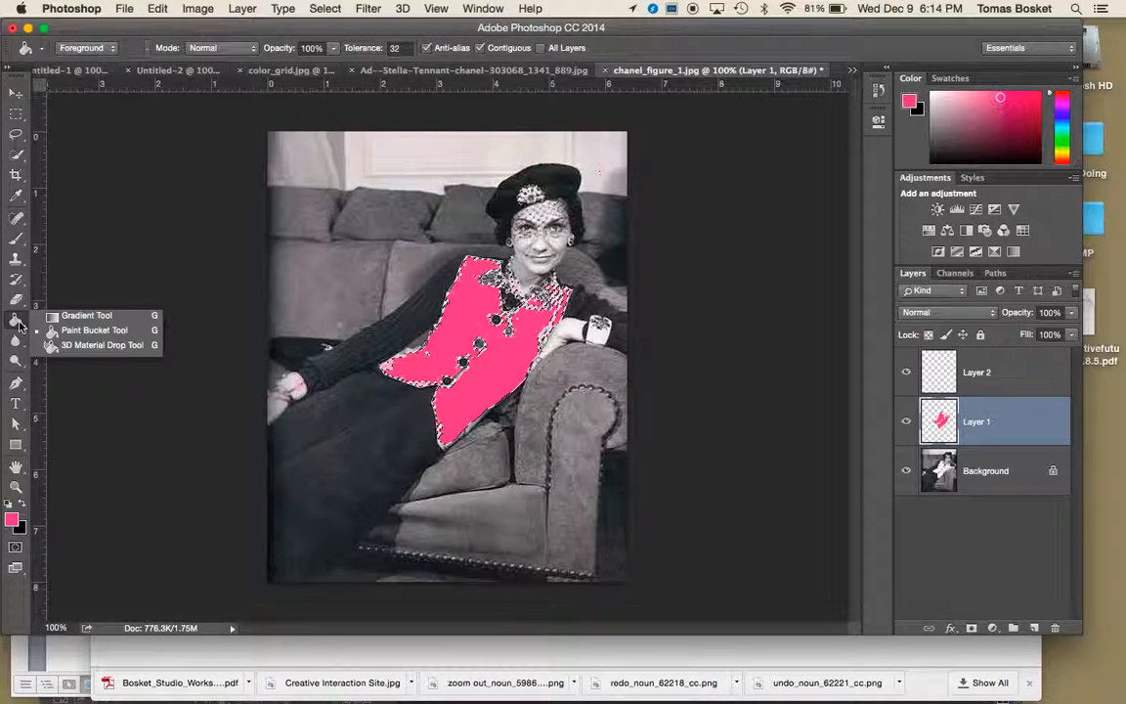
pyautogui.click(70, 333)
pyautogui.click(18, 320)
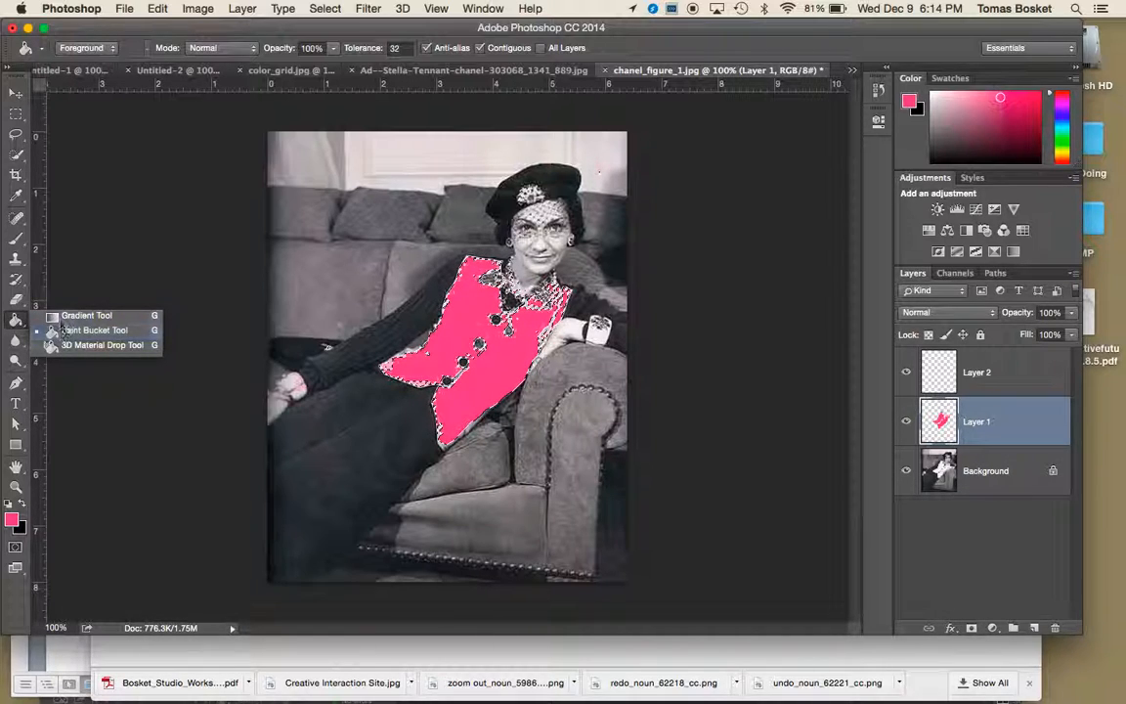
pyautogui.click(20, 323)
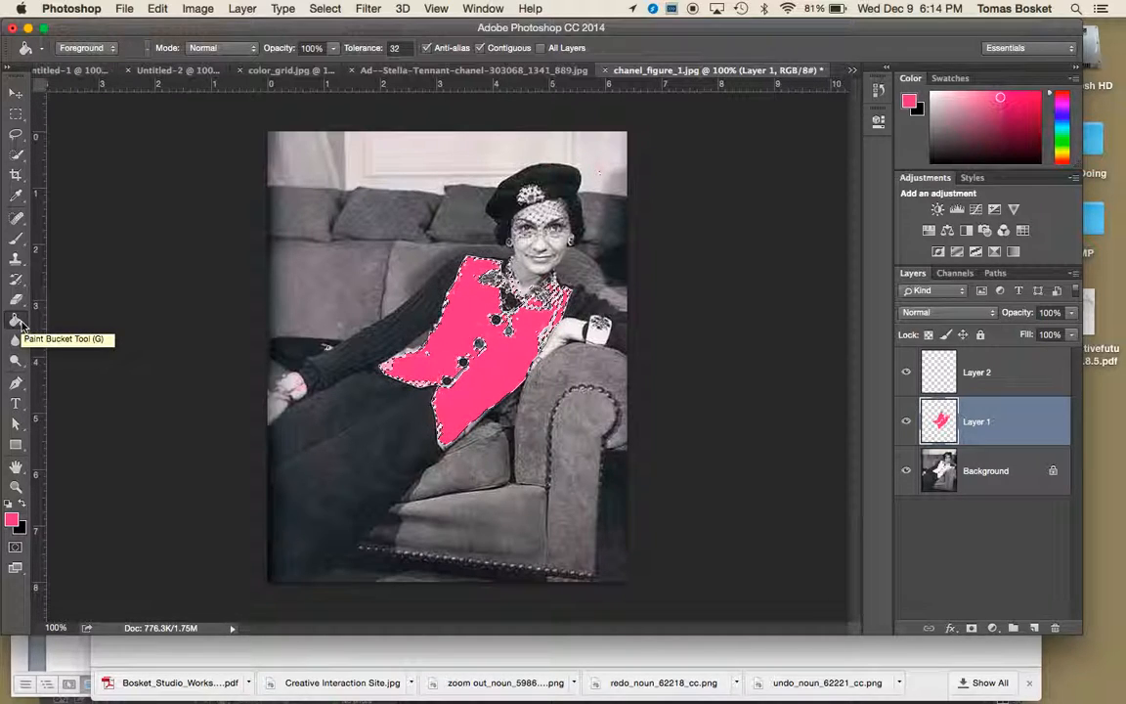
pyautogui.click(20, 323)
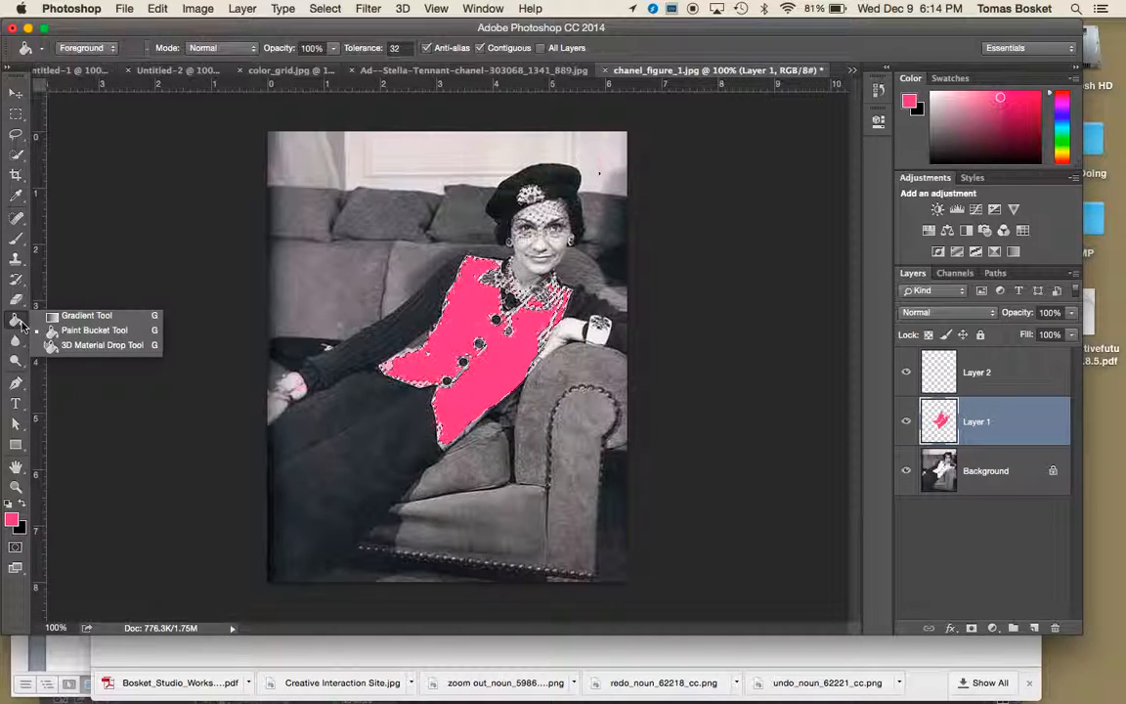
pyautogui.click(21, 324)
pyautogui.click(21, 325)
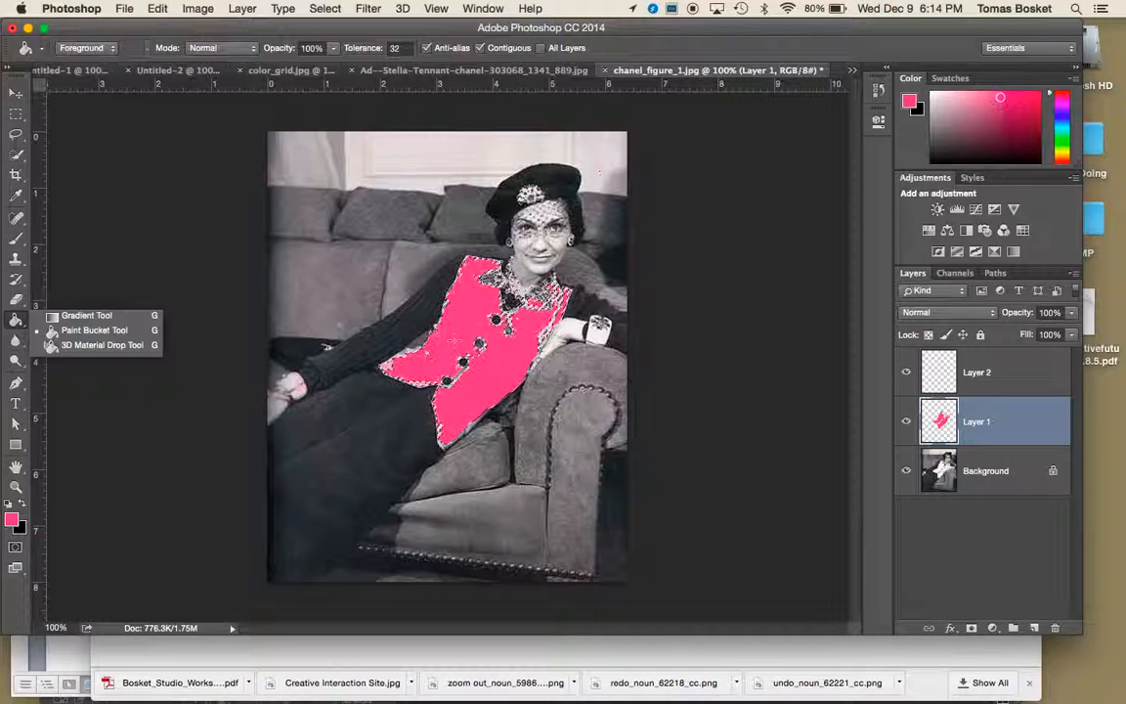
pyautogui.click(692, 312)
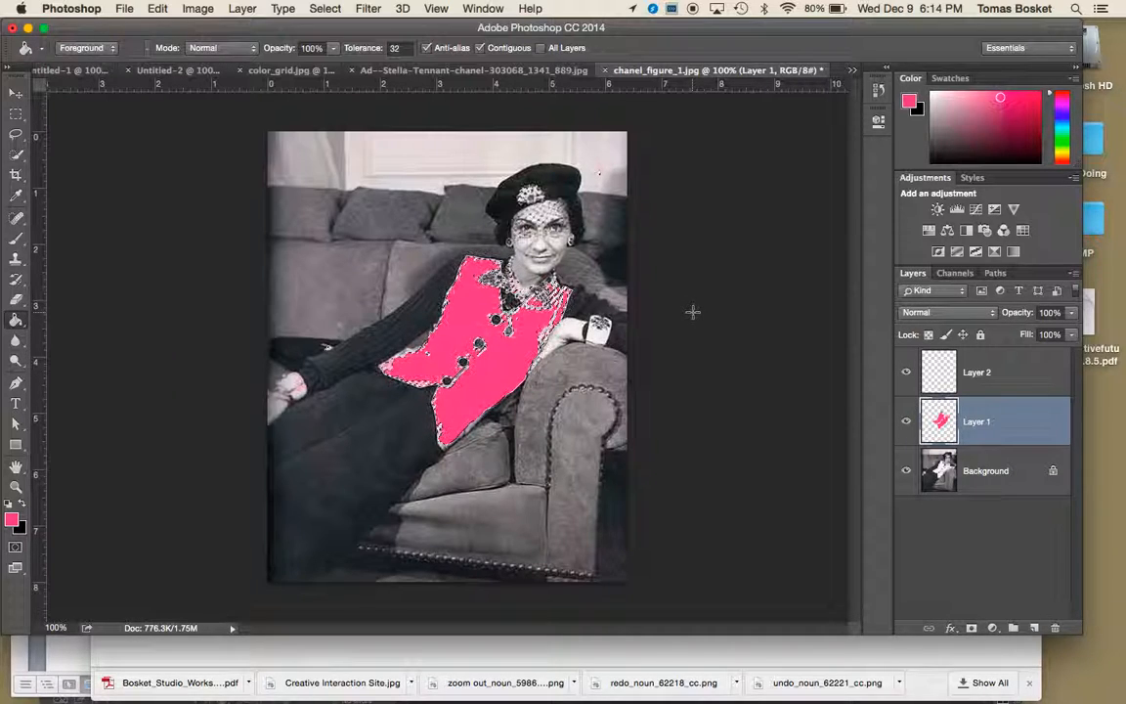
# Step: Deselect the vest area, and undo the deselection
pyautogui.hotkey('ctrl', 'd')
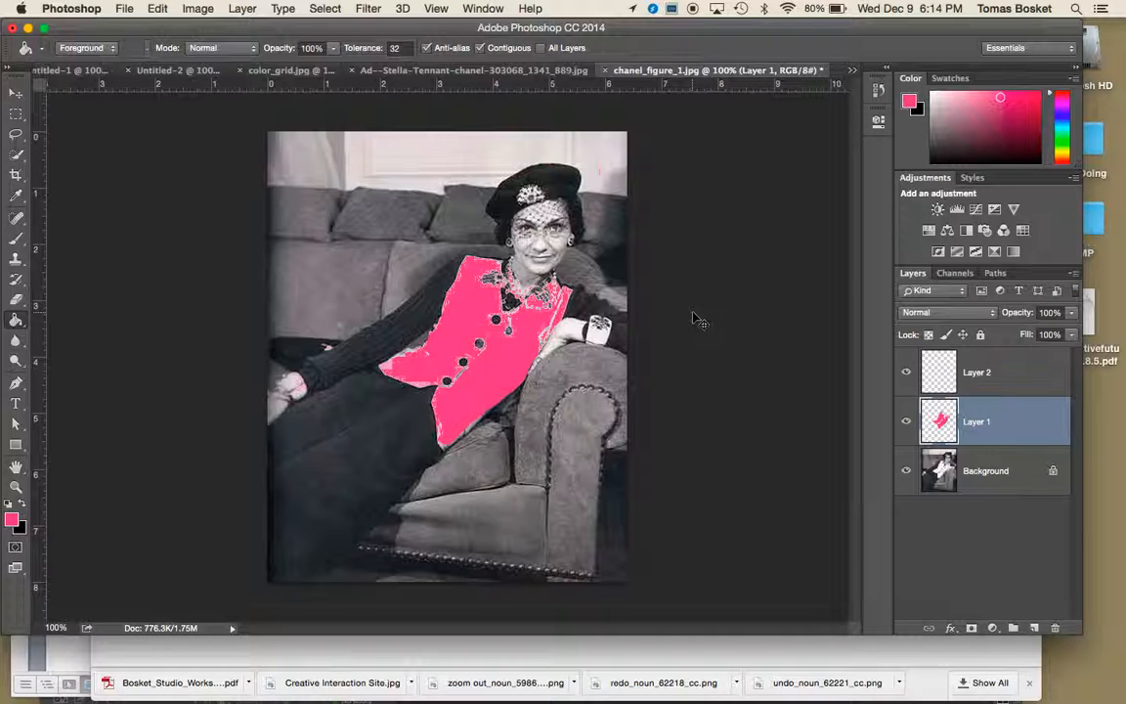
pyautogui.hotkey('ctrl', 'z')
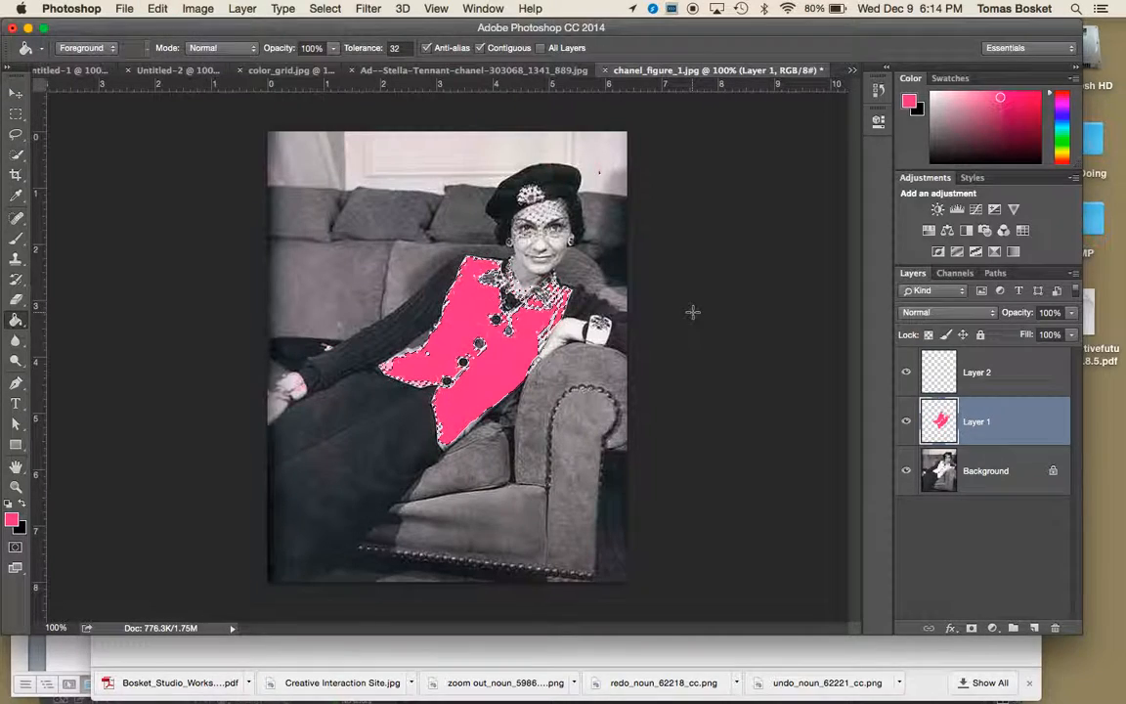
# Step: Save the vest selection as a new channel named BLOUSE, and deselect the area
pyautogui.click(326, 10)
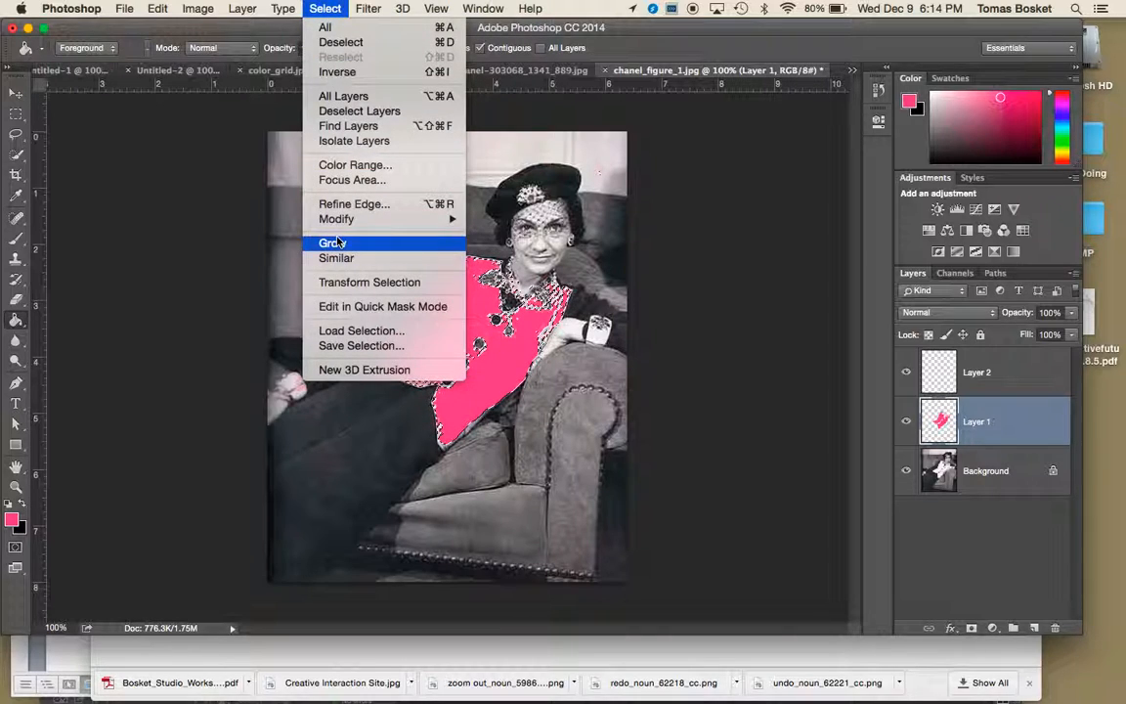
pyautogui.click(372, 348)
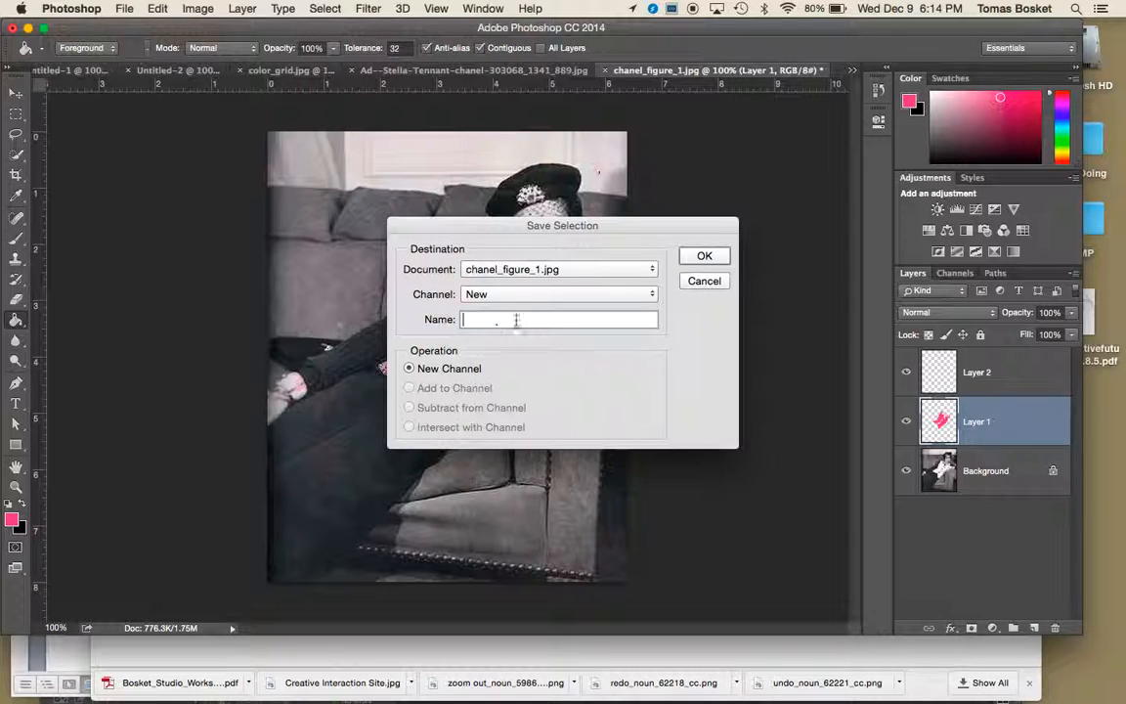
pyautogui.write('DRES')
pyautogui.press('BackSpace')
pyautogui.write('BLOUSE')
pyautogui.click(705, 255)
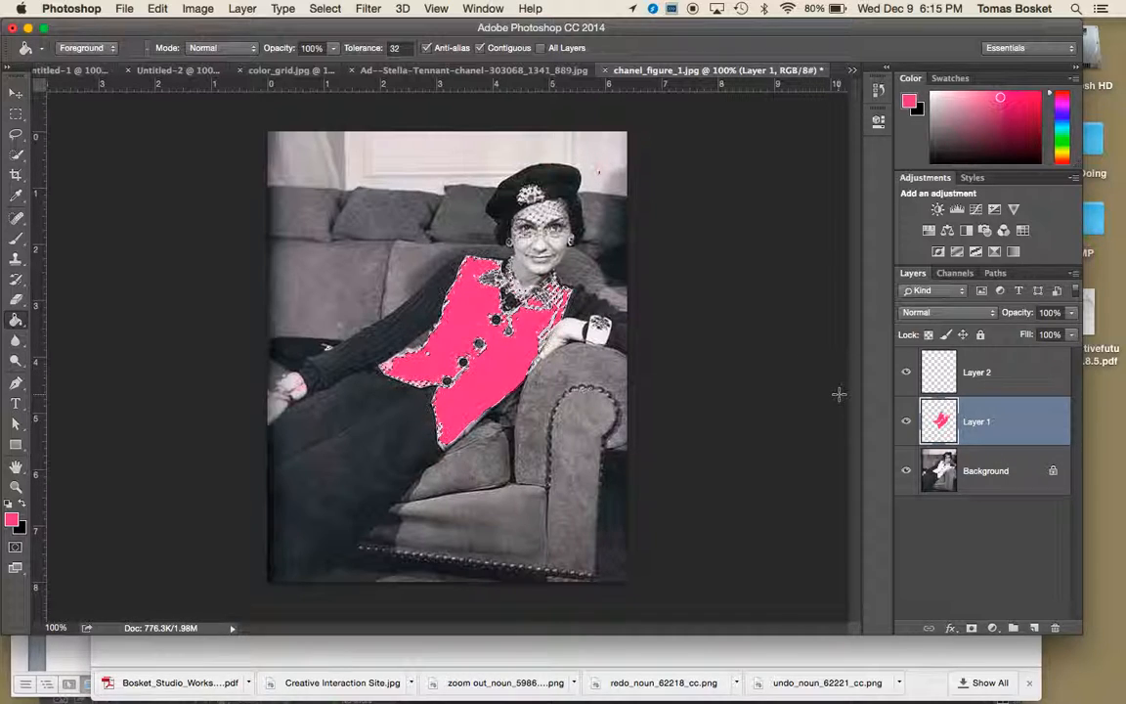
pyautogui.press('super+d')
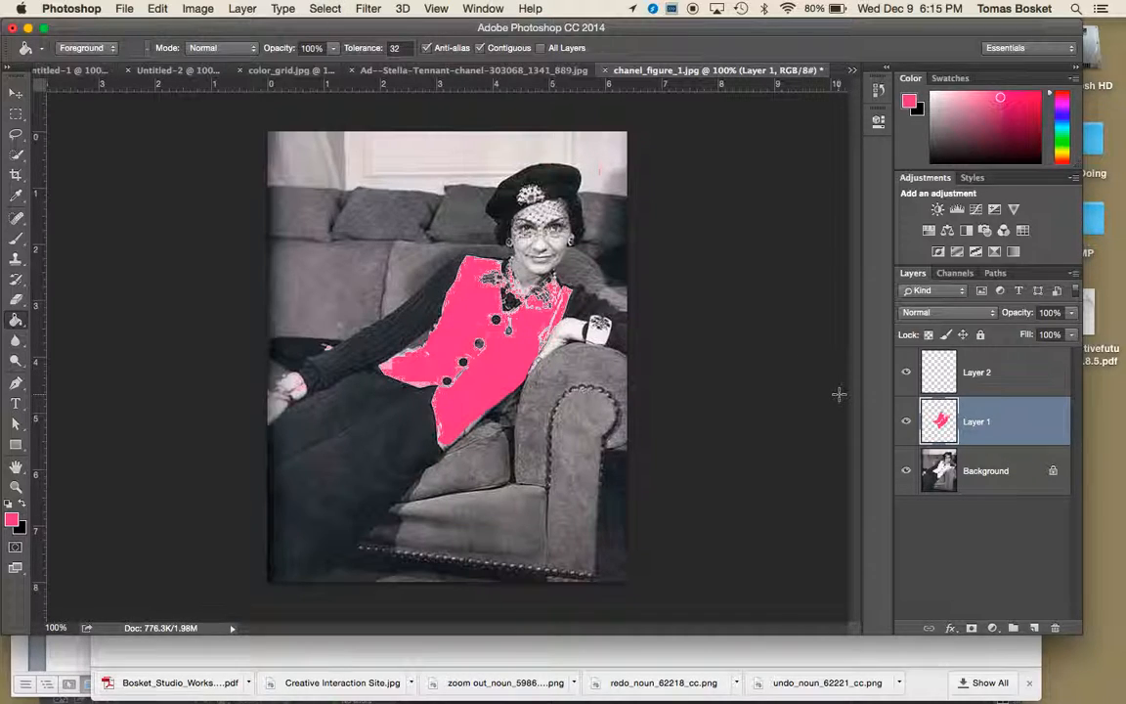
# Step: Set the blend mode of Layer 1 to Multiply
pyautogui.click(983, 317)
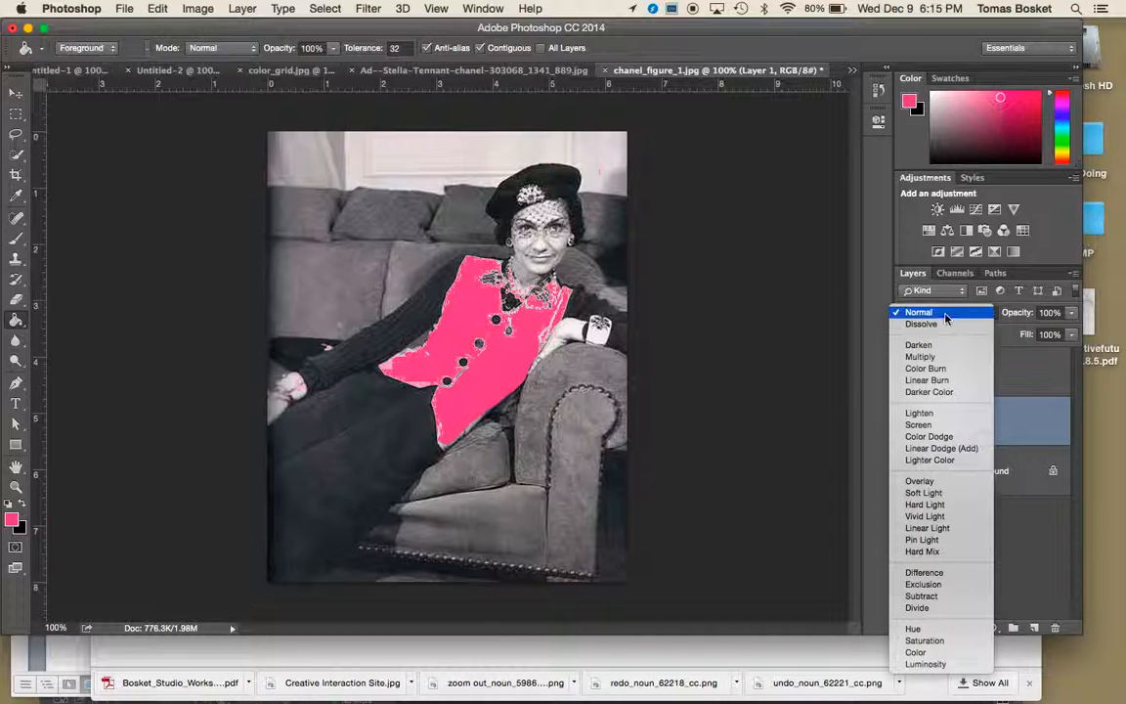
pyautogui.click(949, 315)
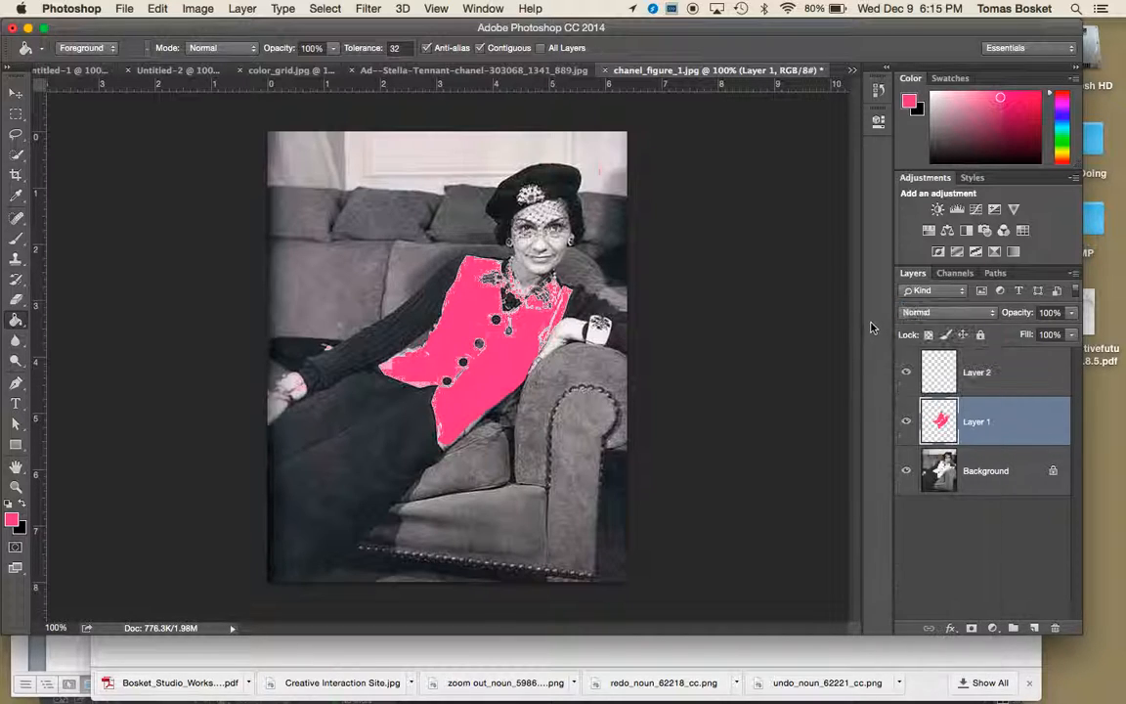
pyautogui.click(944, 313)
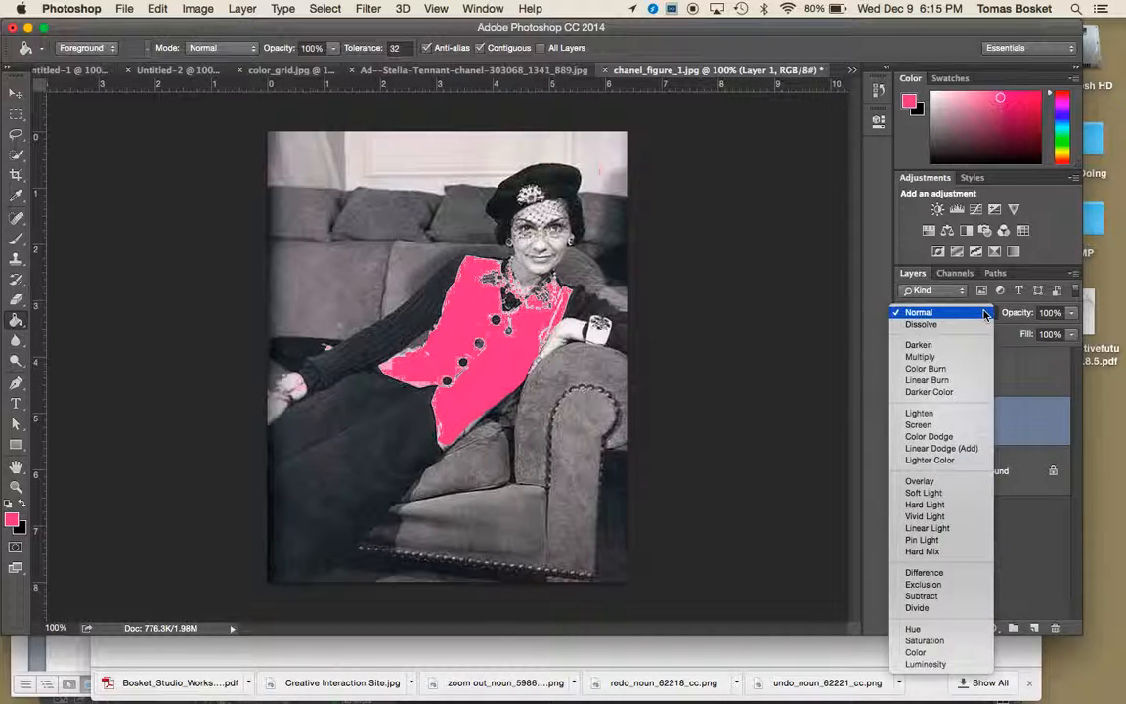
pyautogui.click(944, 356)
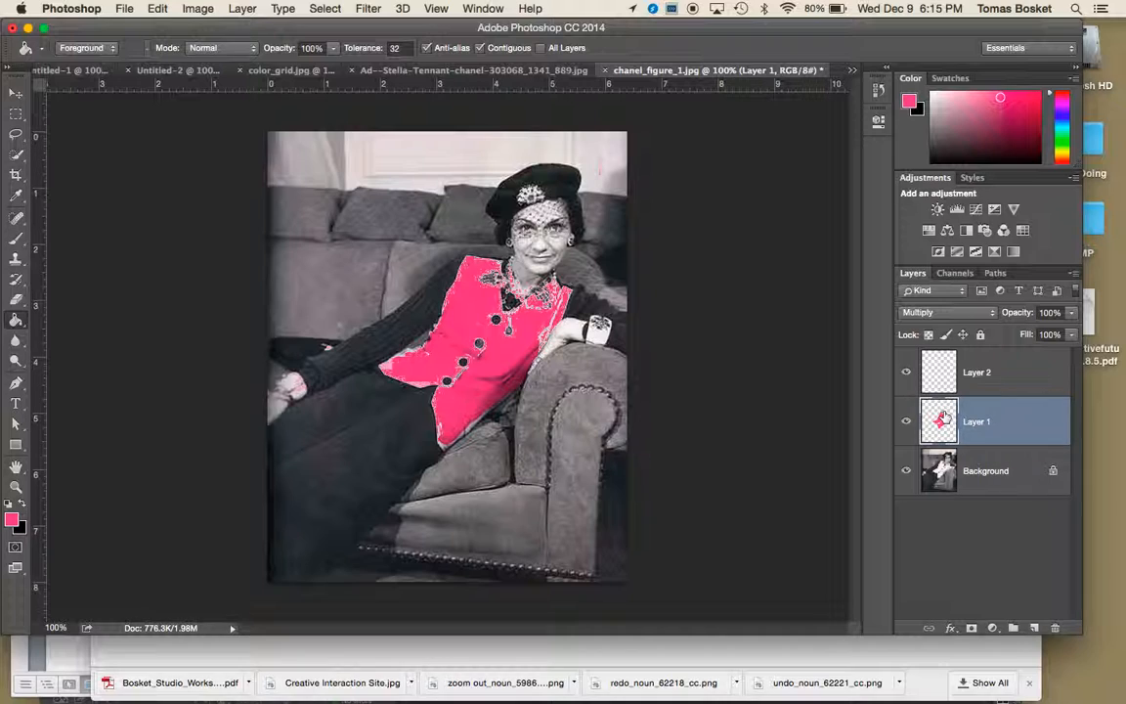
# Step: Load the saved BLOUSE channel as a new selection
pyautogui.click(324, 8)
pyautogui.click(370, 332)
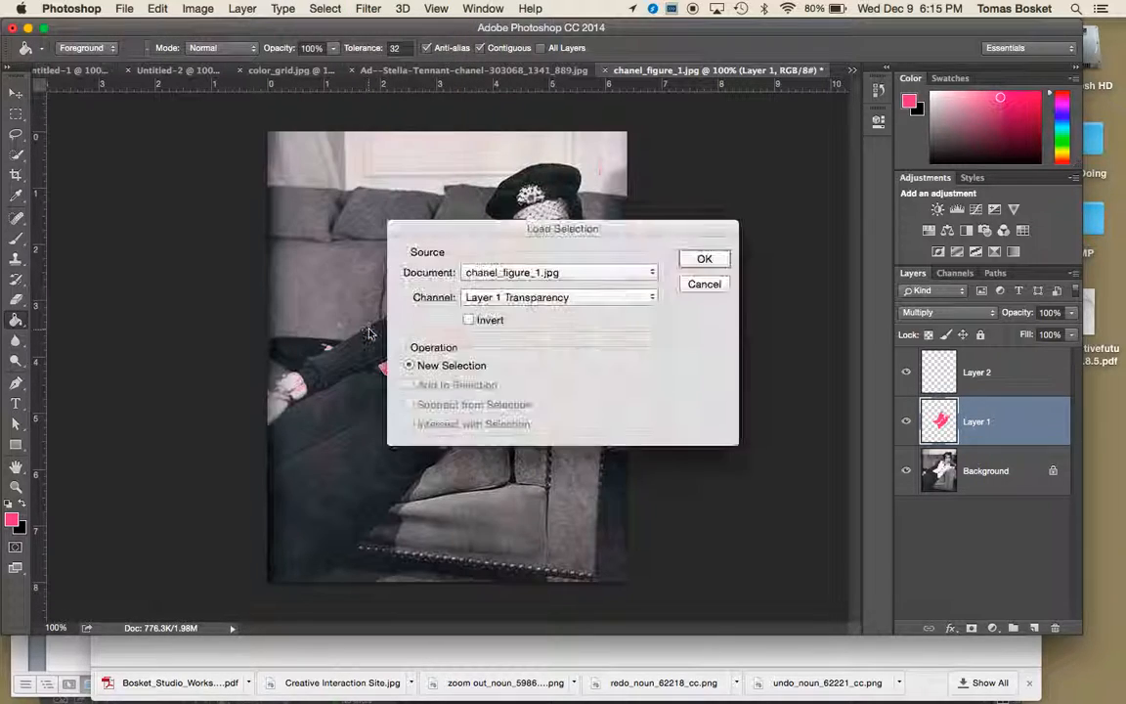
pyautogui.click(522, 297)
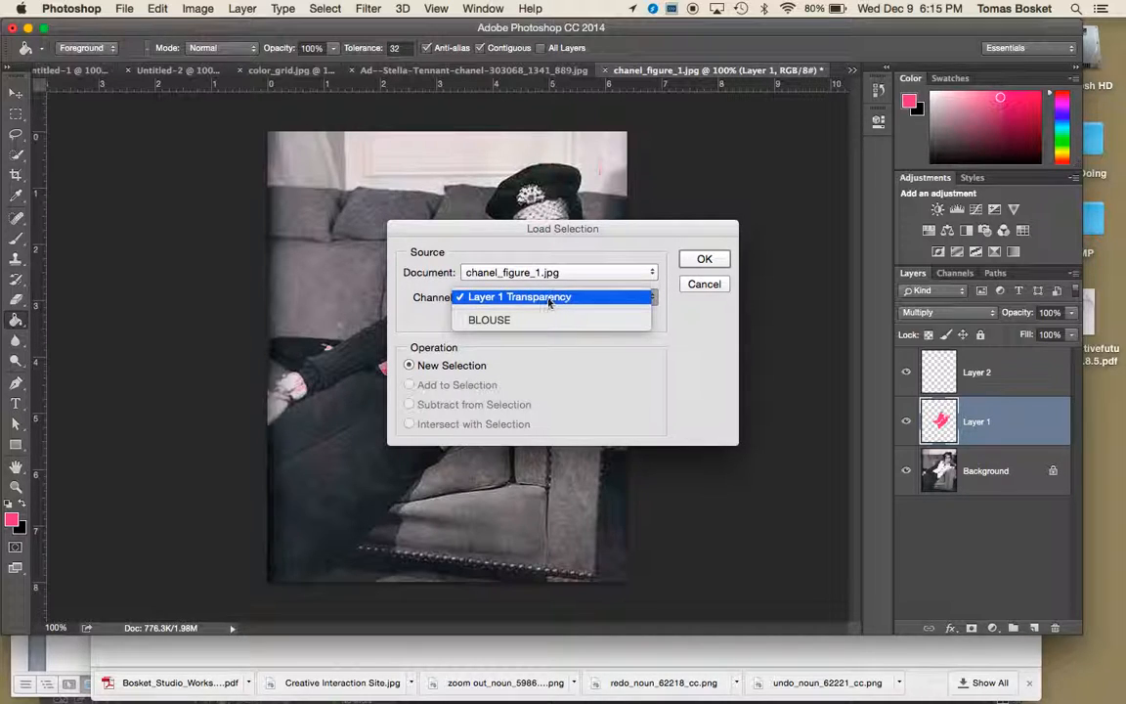
pyautogui.click(535, 323)
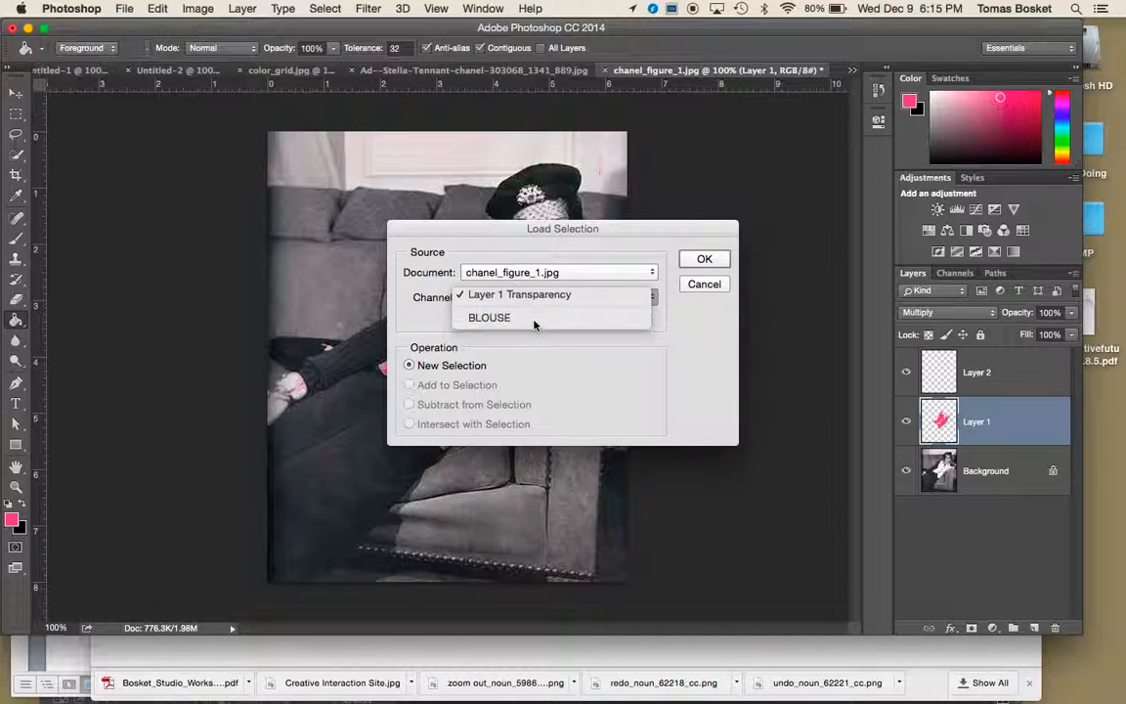
pyautogui.click(695, 260)
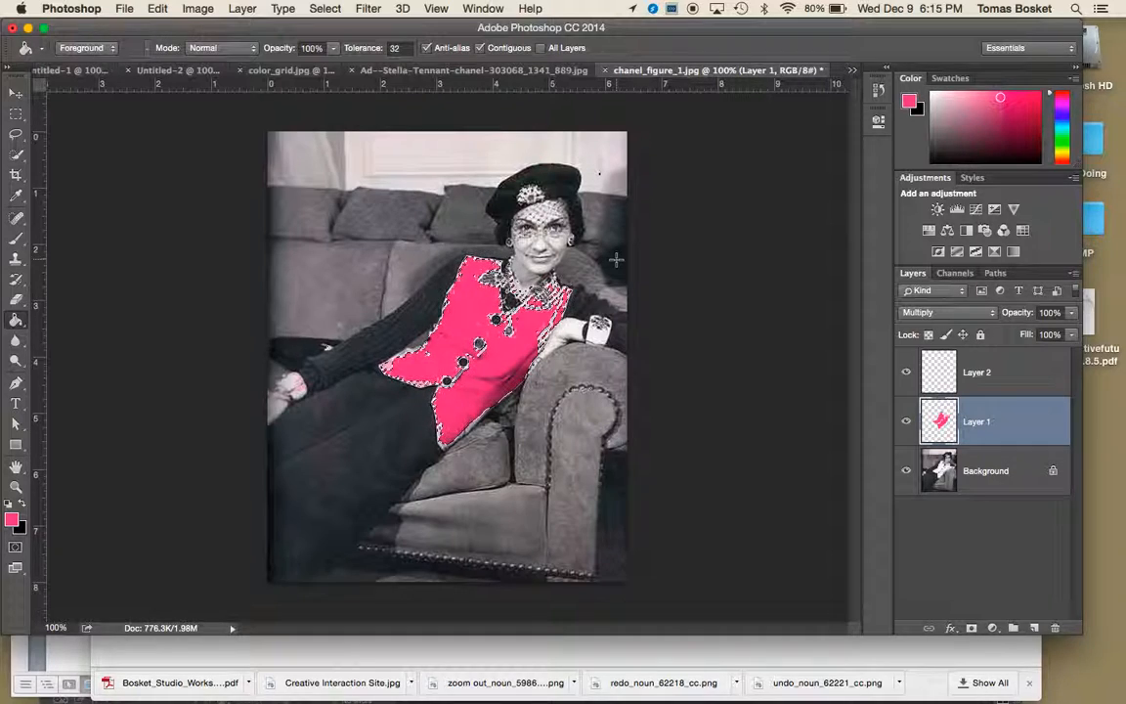
# Step: Fill the blouse selection on Layer 2 with the pink foreground color, and hide Layer 1
pyautogui.click(981, 373)
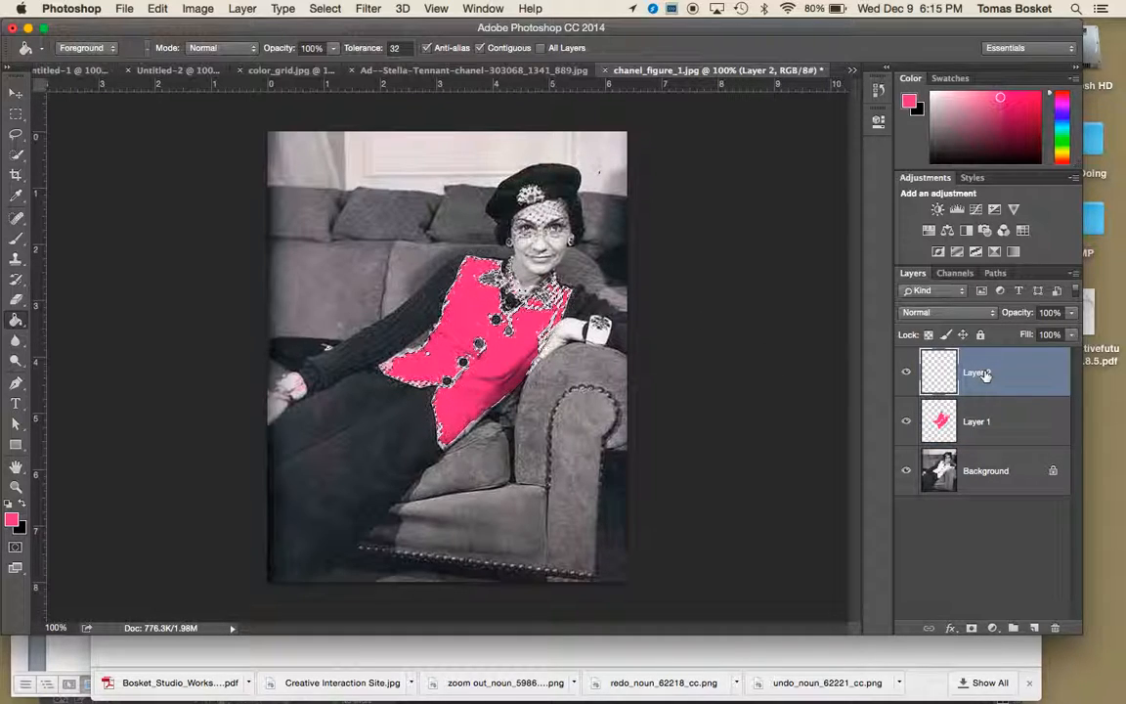
pyautogui.hotkey('alt', 'BackSpace')
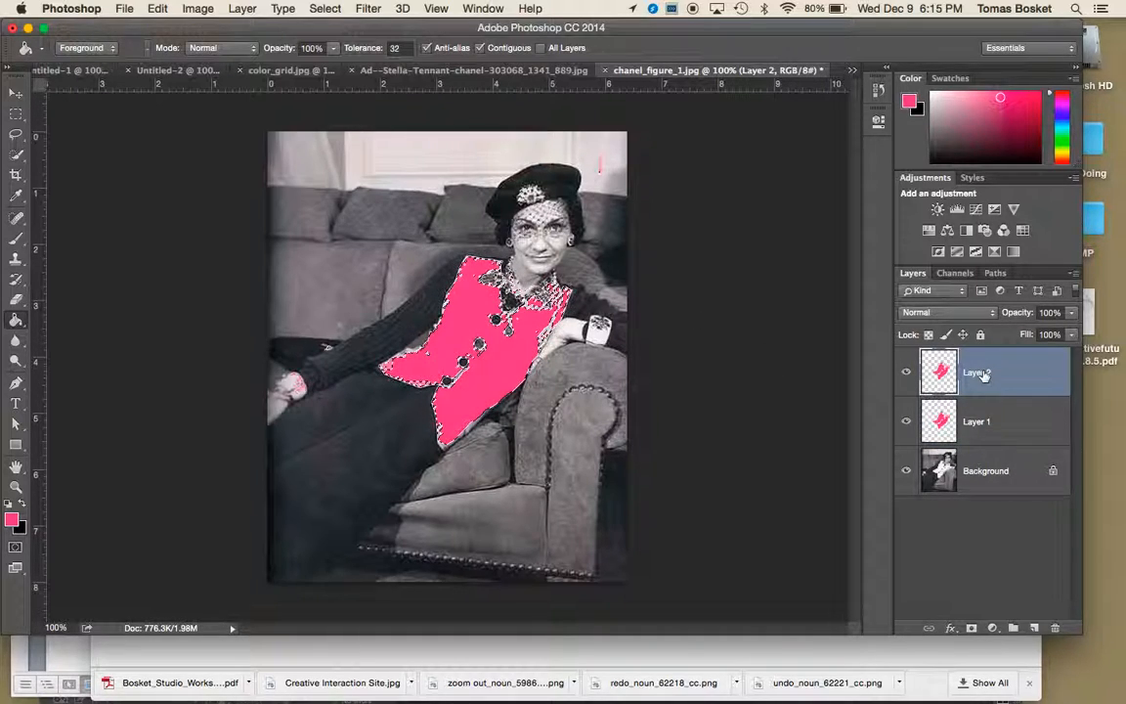
pyautogui.click(905, 421)
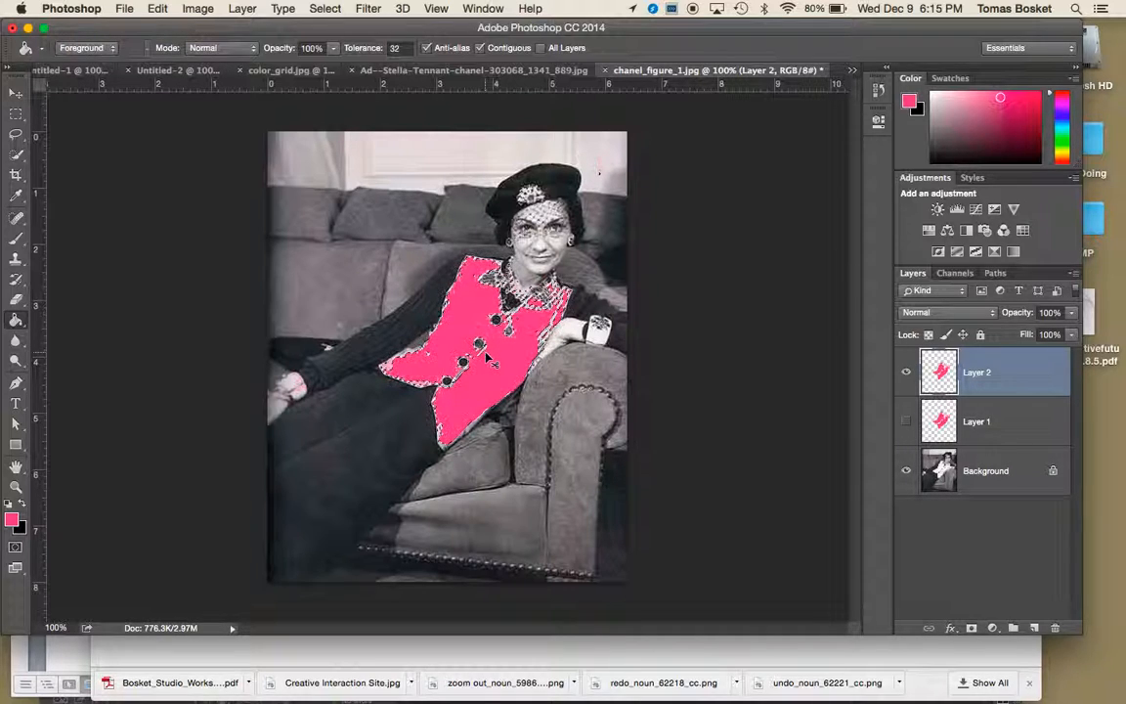
# Step: Deselect the blouse area and apply a Gaussian Blur with a 3.7-pixel radius to the pink fill on Layer 2
pyautogui.press('super+d')
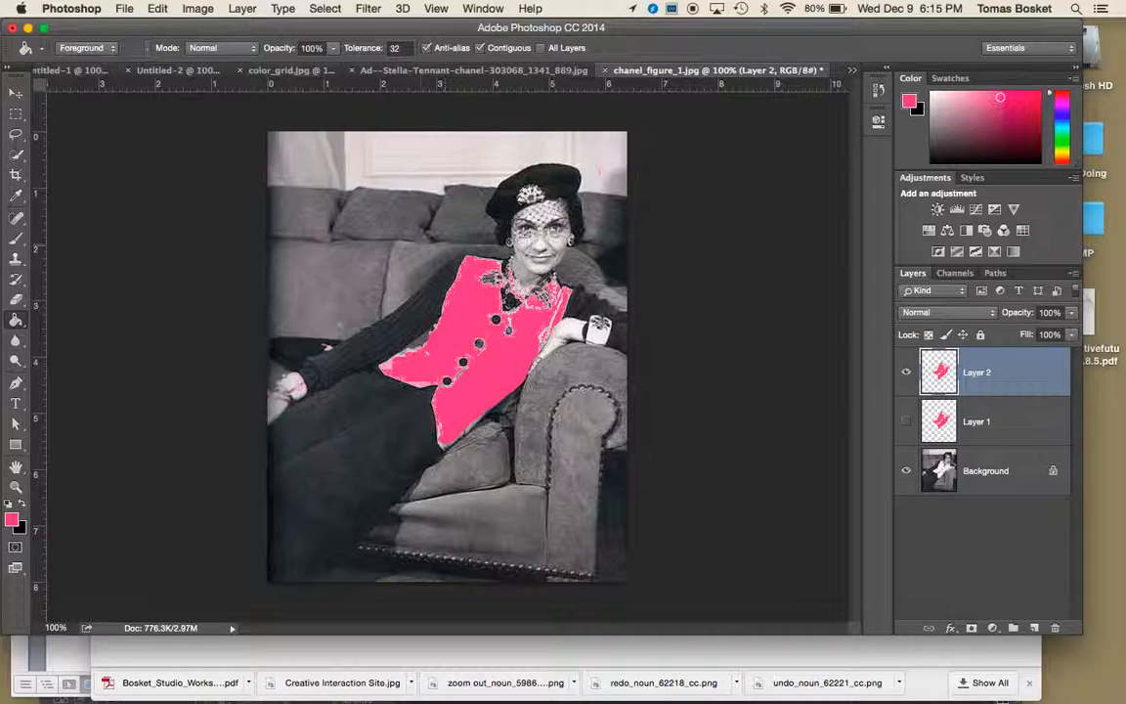
pyautogui.click(368, 8)
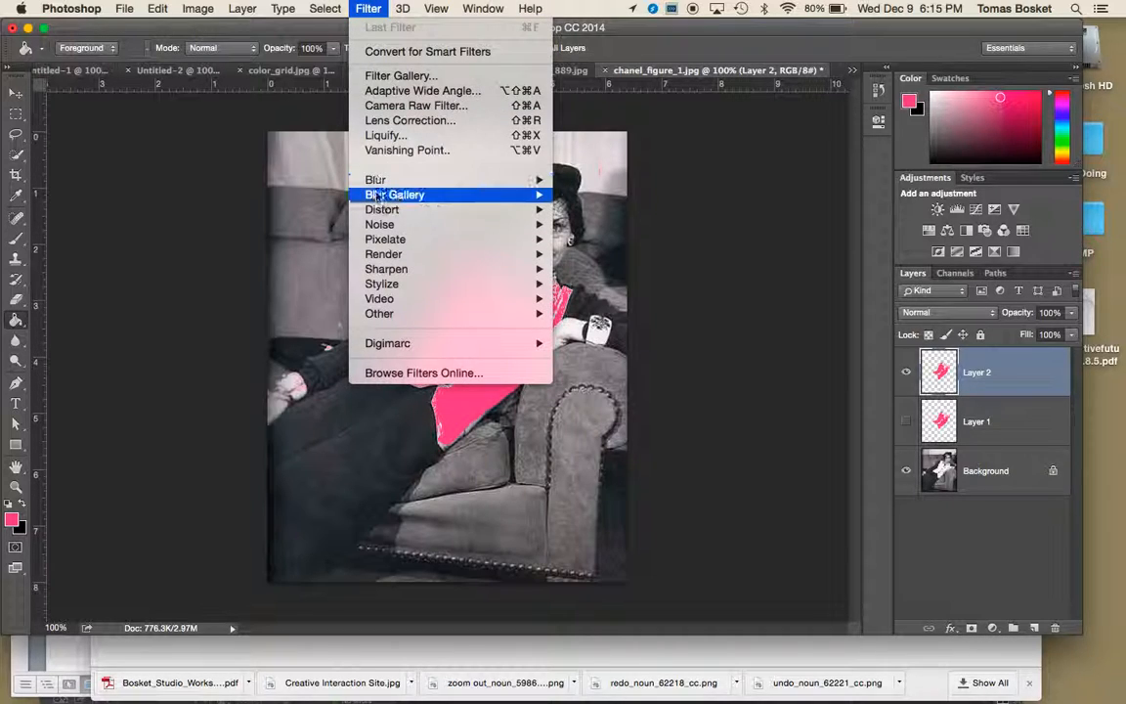
pyautogui.moveTo(381, 180)
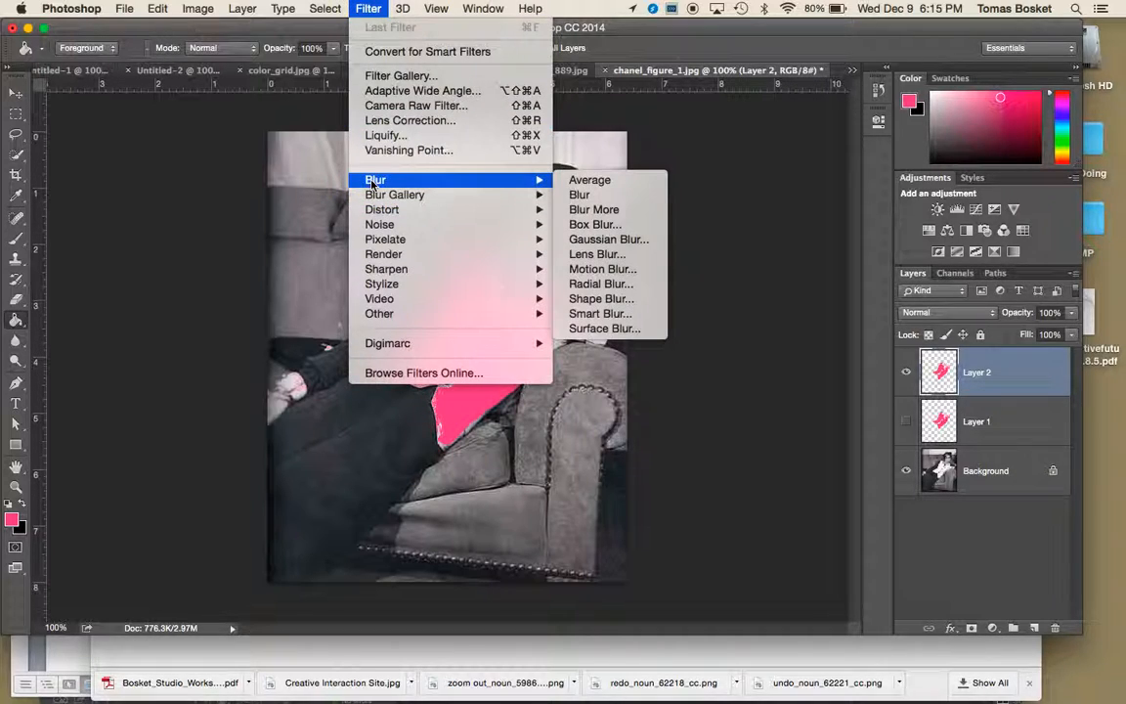
pyautogui.click(591, 240)
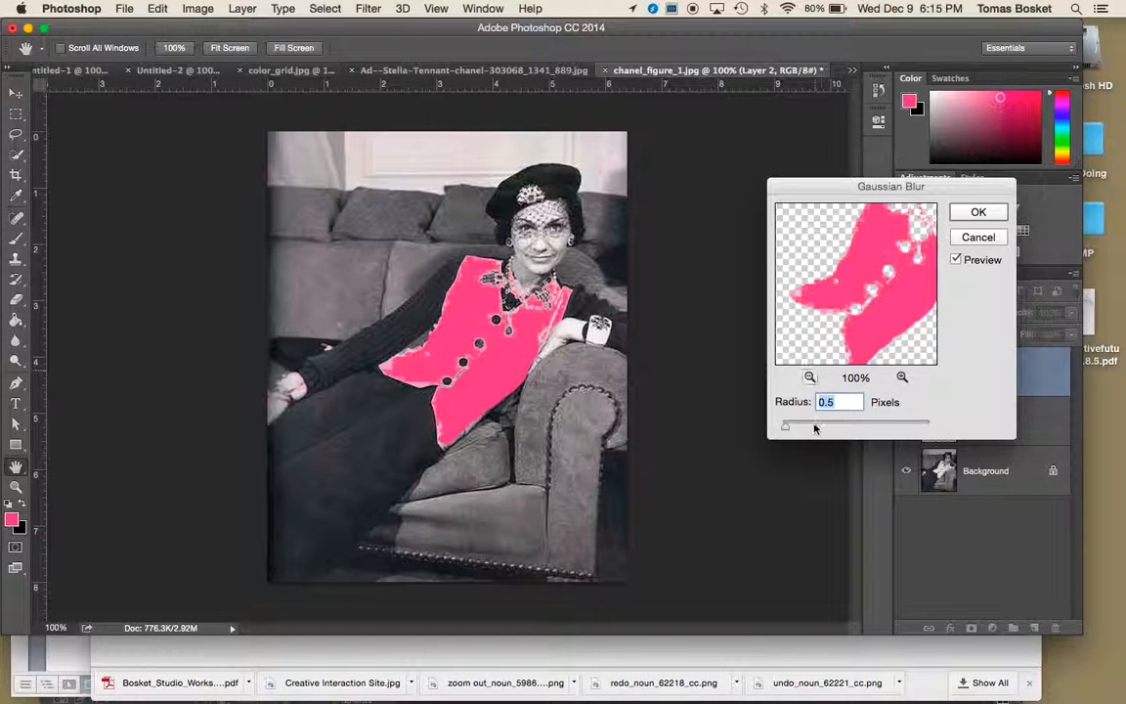
pyautogui.moveTo(788, 427); pyautogui.dragTo(811, 429)
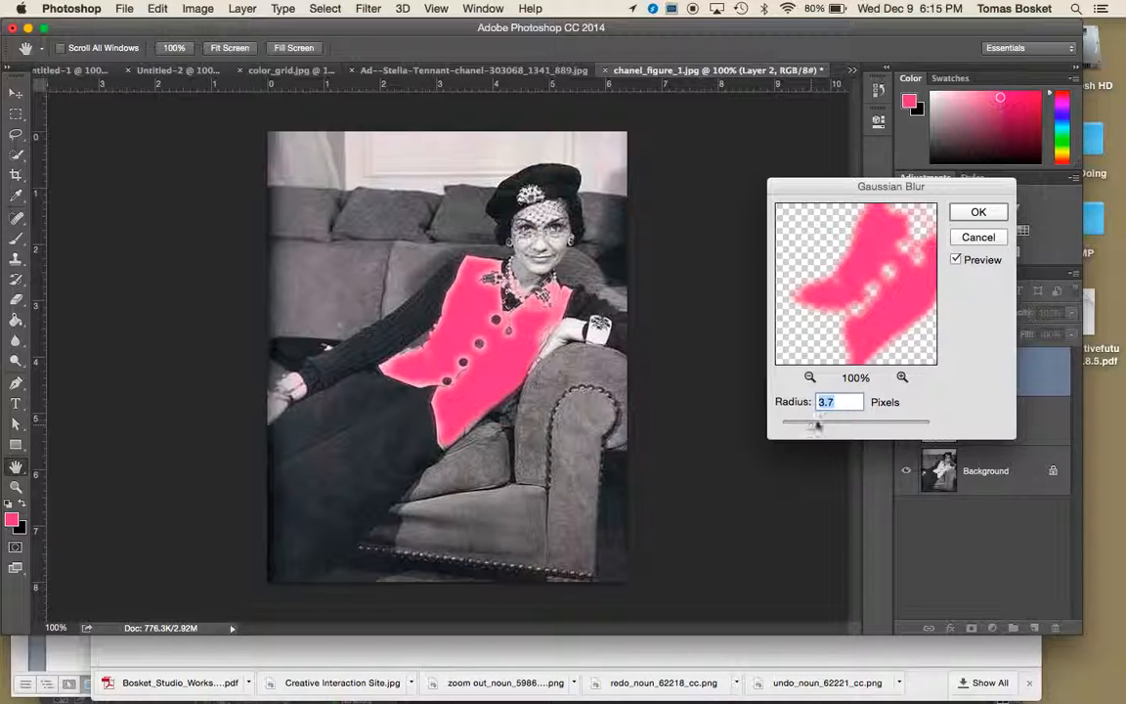
pyautogui.click(975, 213)
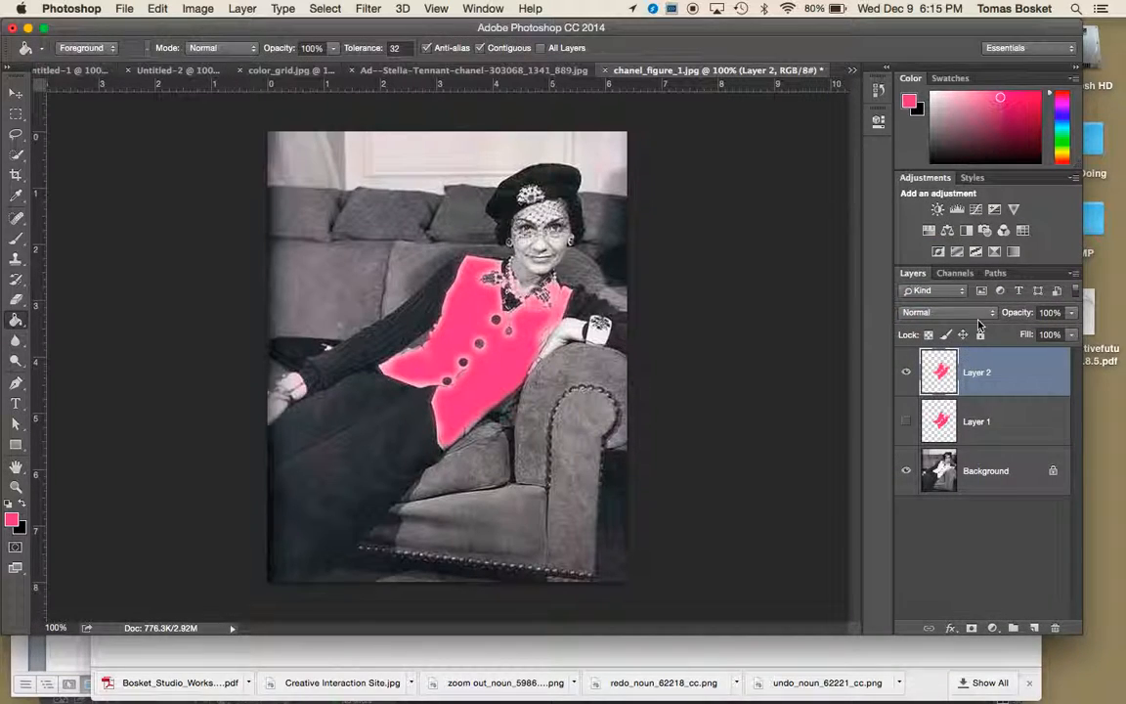
# Step: Set the blend mode of the blurred Layer 2 to Multiply
pyautogui.click(972, 313)
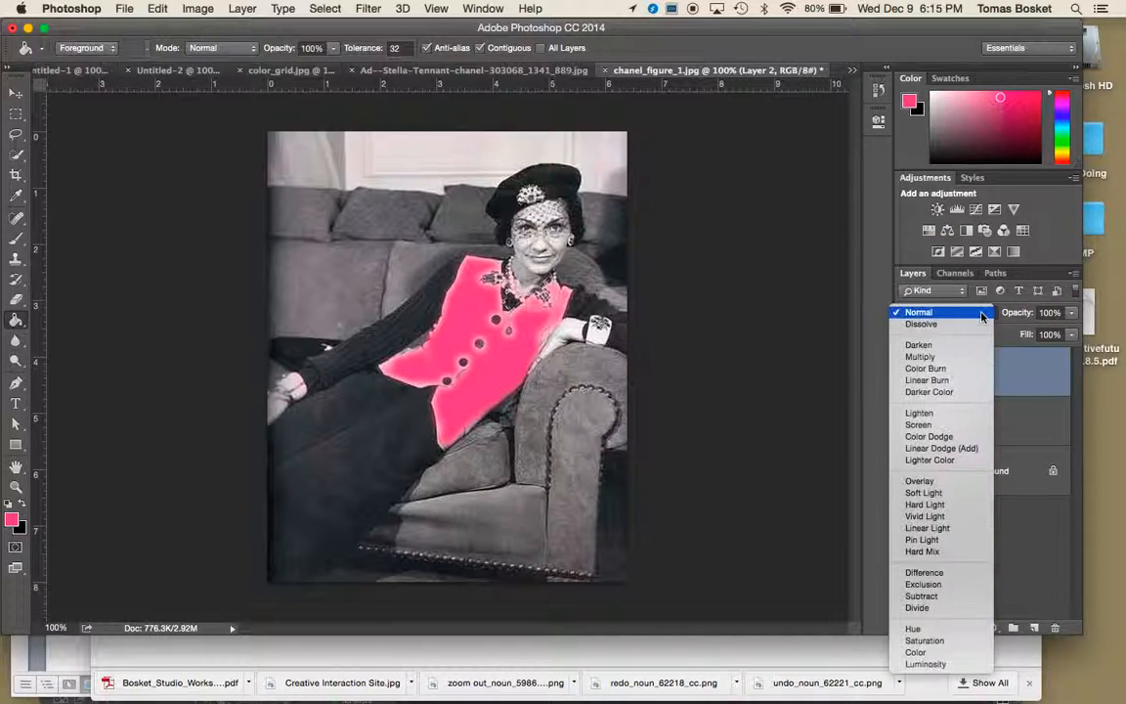
pyautogui.click(947, 364)
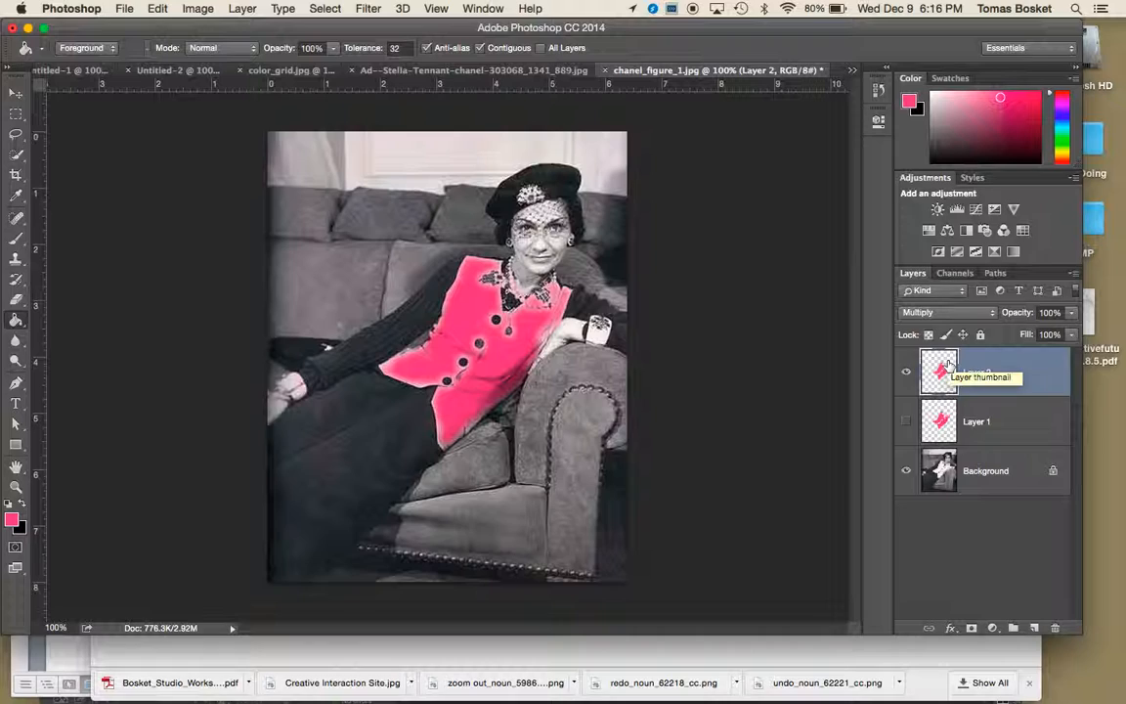